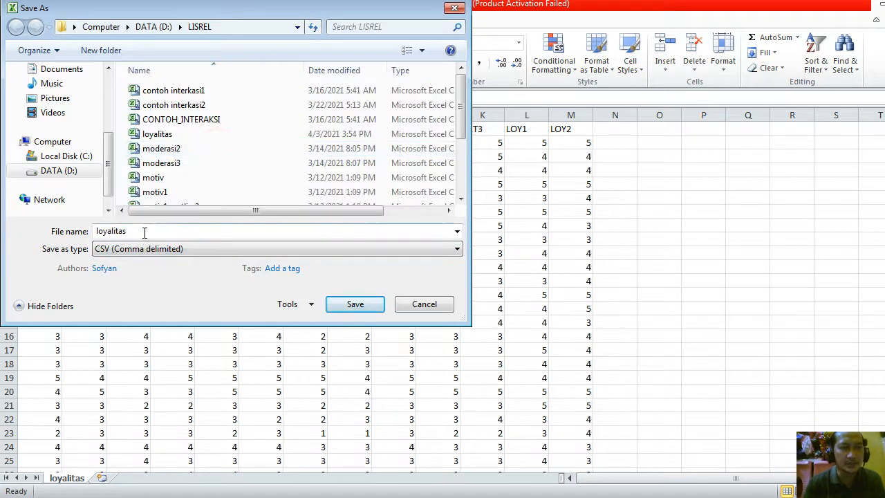
Step: Save the workbook as loyalitas in CSV (Comma delimited) format, replacing the existing file and keeping the CSV format
{"action": "left_click", "coordinate": [353, 305]}
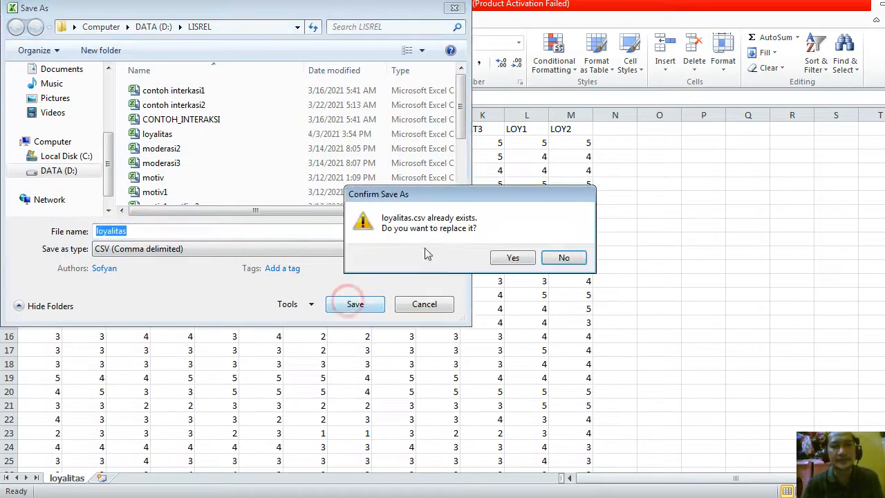
{"action": "left_click", "coordinate": [511, 258]}
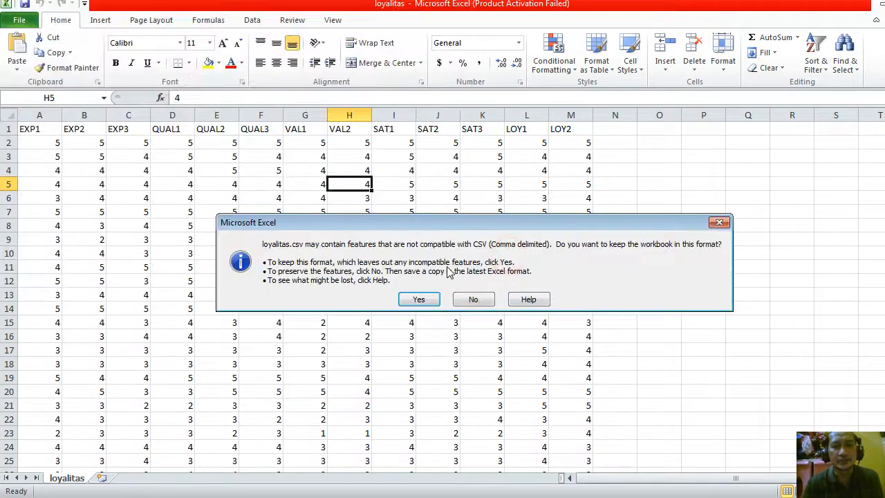
{"action": "left_click", "coordinate": [418, 299]}
Step: Close the loyalitas workbook with its changes saved in CSV format, and close the VALUE_SATISF workbook
{"action": "key", "text": "alt+F4"}
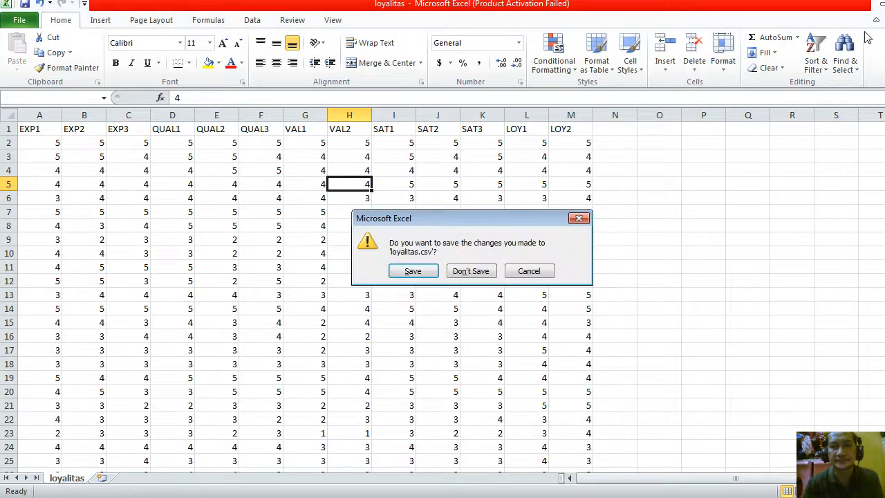
{"action": "left_click", "coordinate": [426, 272]}
{"action": "left_click", "coordinate": [418, 298]}
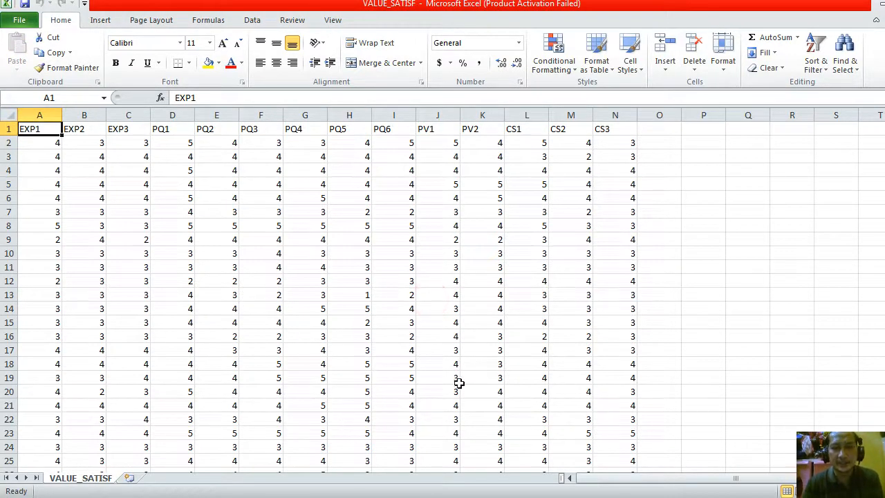
{"action": "key", "text": "ctrl+w"}
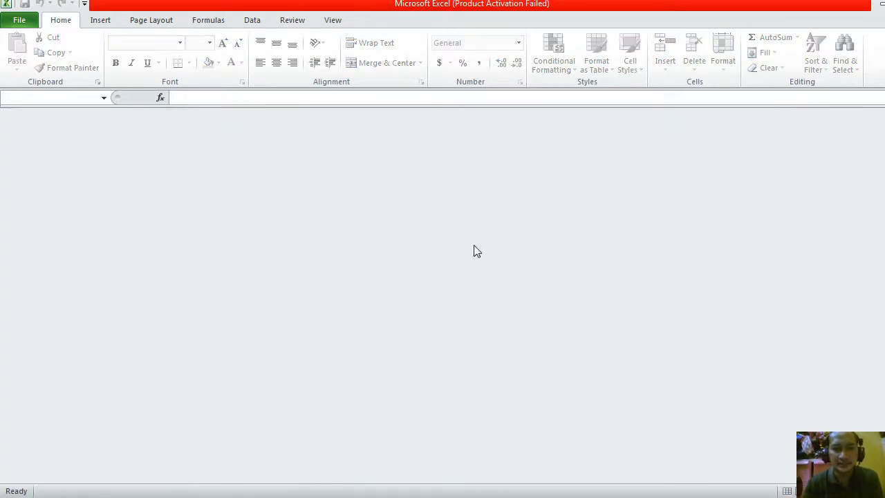
Step: Switch to LISREL, close the CFA LOYALTY.pr2 syntax and import the Comma Delimited Data file loyalitas from the LISREL folder
{"action": "left_click", "coordinate": [311, 482]}
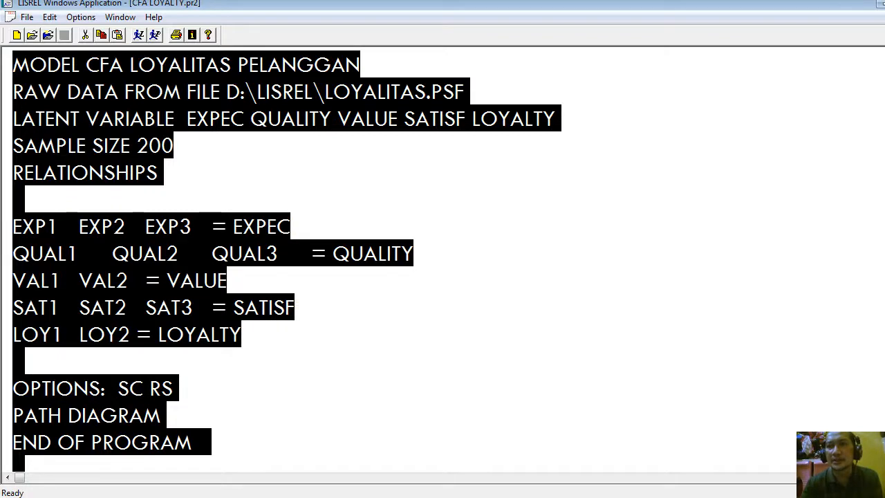
{"action": "key", "text": "ctrl+F4"}
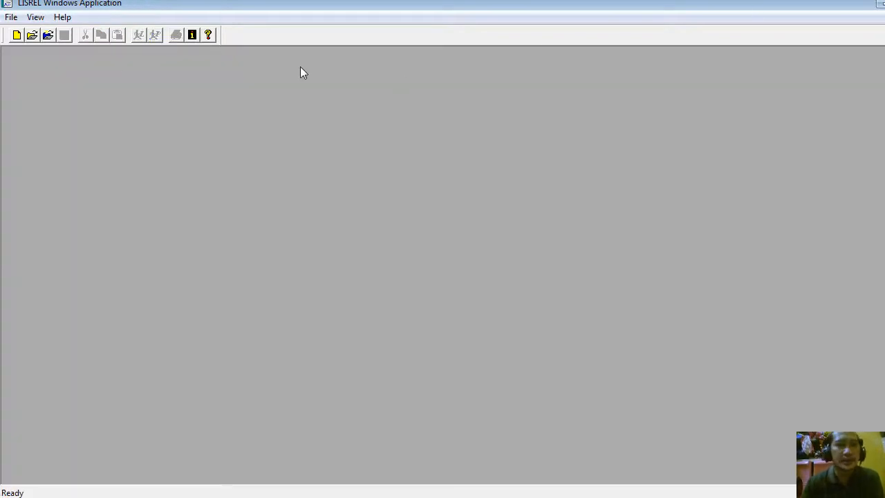
{"action": "left_click", "coordinate": [11, 17]}
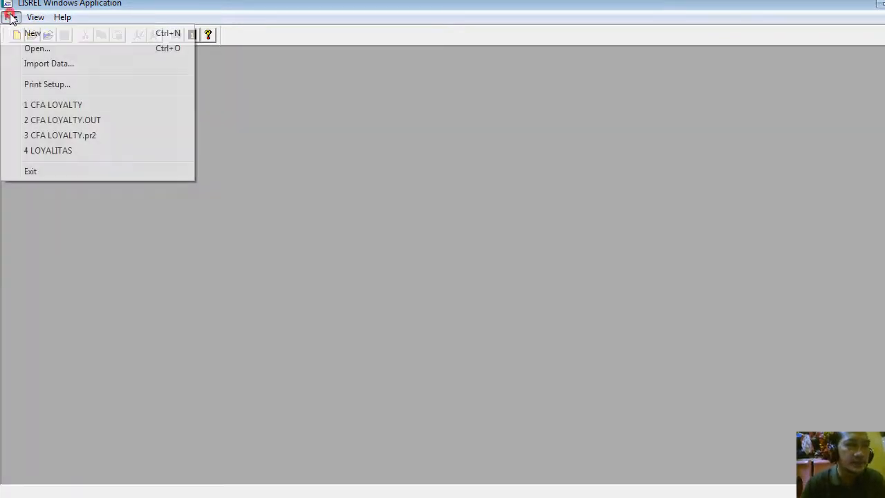
{"action": "left_click", "coordinate": [43, 64]}
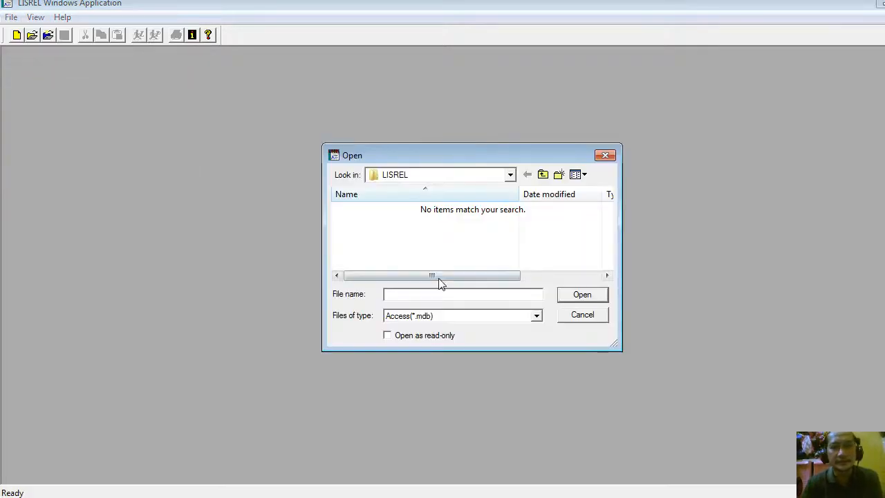
{"action": "left_click", "coordinate": [423, 316]}
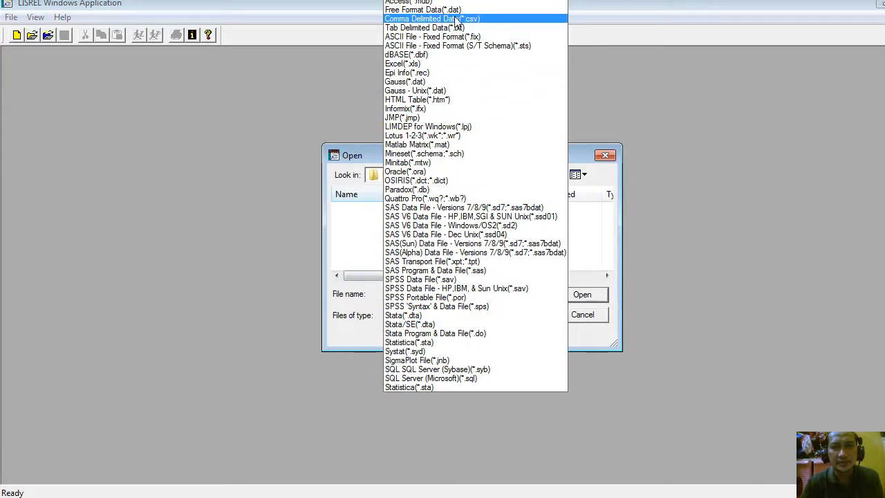
{"action": "left_click", "coordinate": [456, 19]}
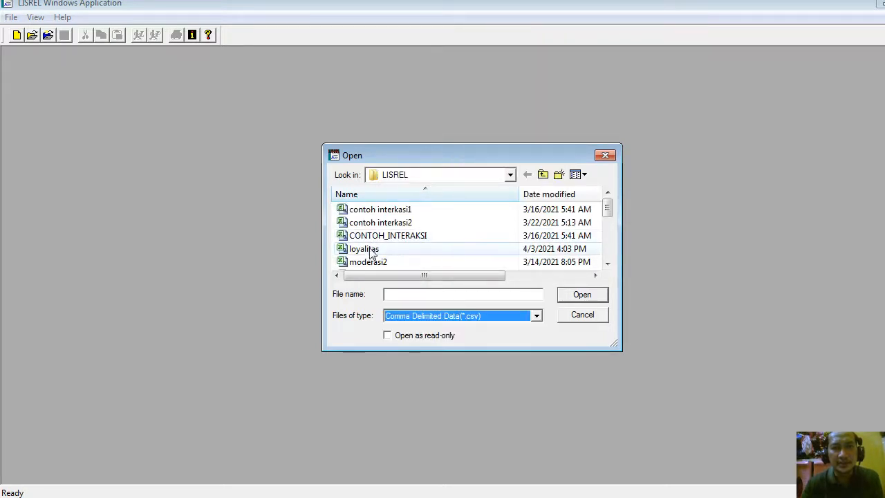
{"action": "left_click", "coordinate": [366, 250]}
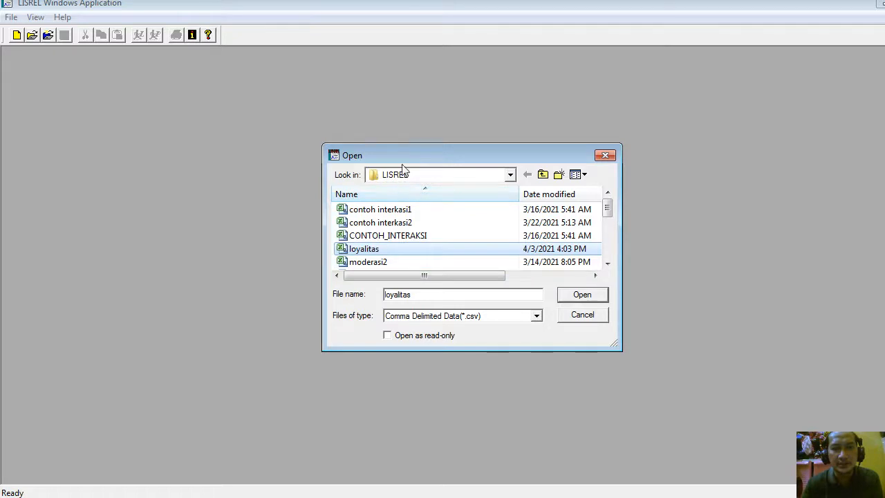
{"action": "left_click", "coordinate": [593, 296]}
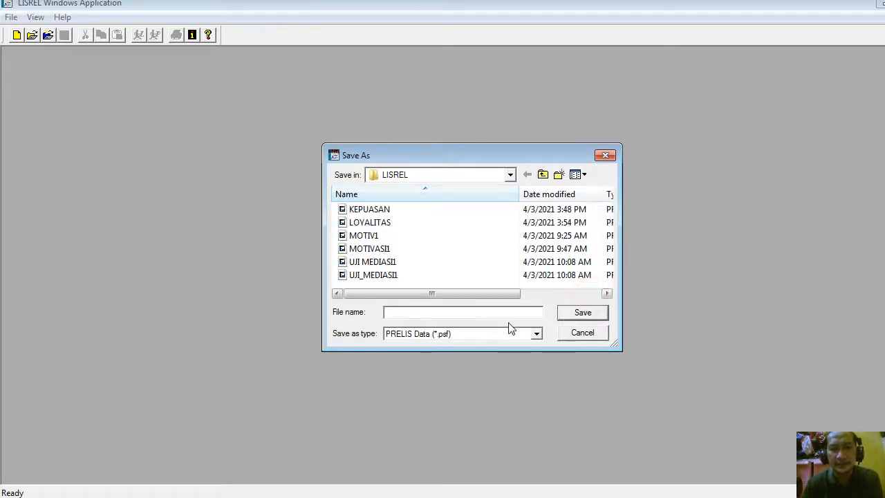
Step: Save the imported data as a PRELIS data file named loyalitas, replacing the existing one, and maximize its data window
{"action": "type", "text": "loyalitas"}
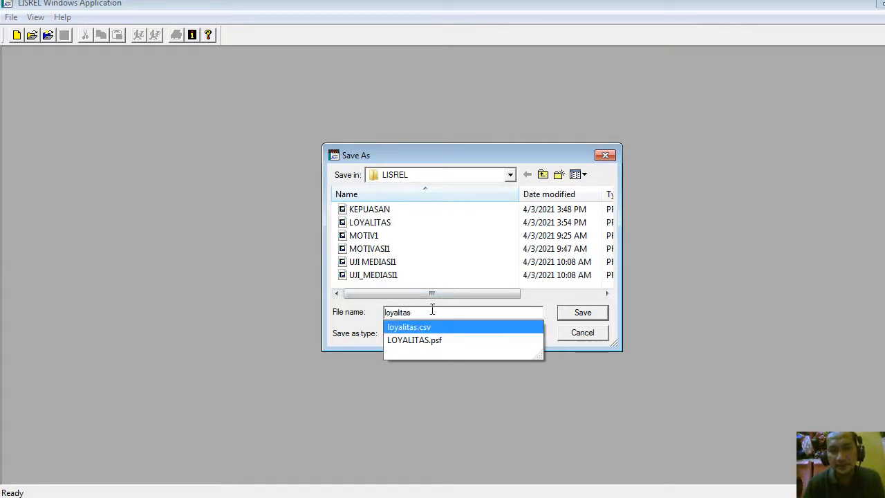
{"action": "left_click", "coordinate": [574, 312]}
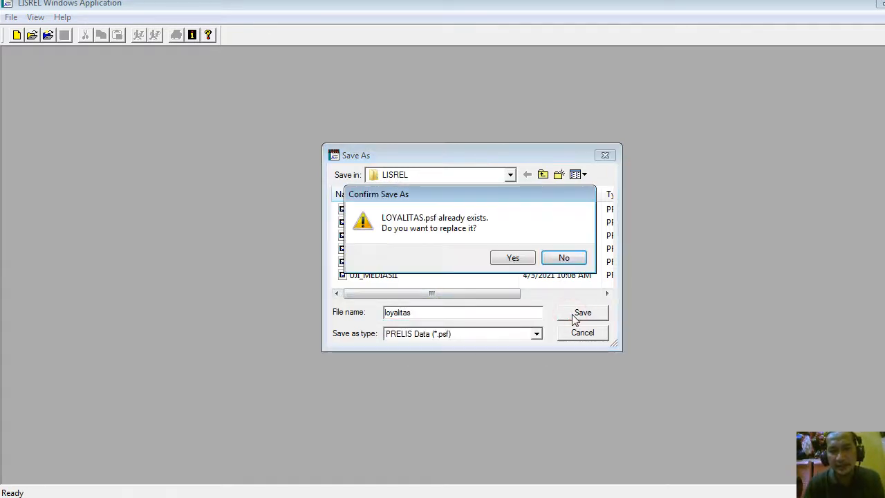
{"action": "left_click", "coordinate": [516, 257]}
{"action": "left_click", "coordinate": [530, 246]}
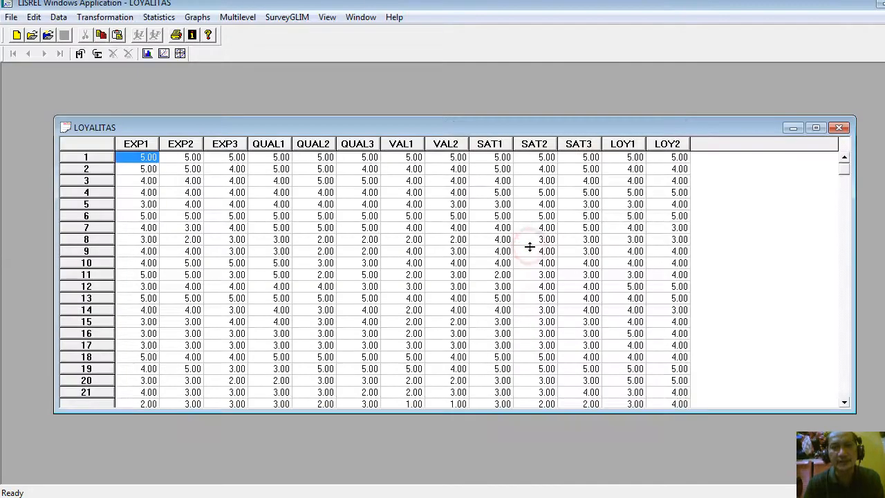
{"action": "left_click", "coordinate": [816, 127]}
Step: Define the variable type of all variables from EXP1 to LOY2 as Ordinal and save the data file
{"action": "left_click", "coordinate": [74, 16]}
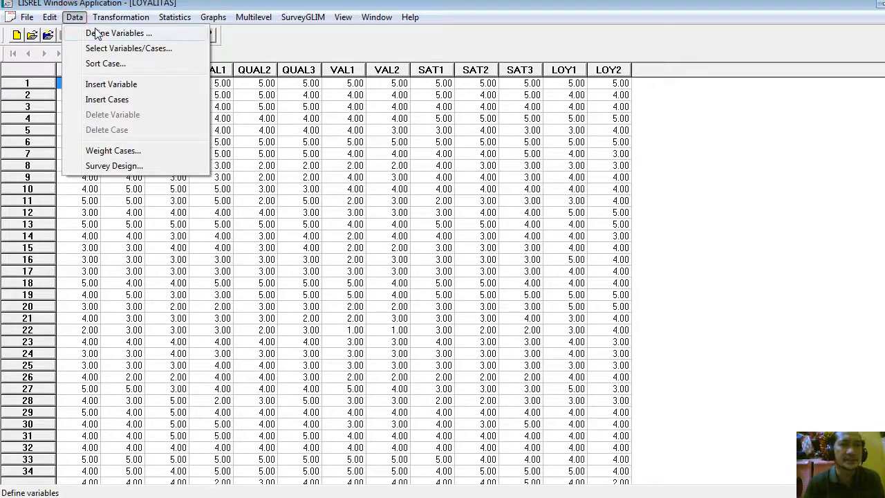
{"action": "left_click", "coordinate": [97, 32]}
{"action": "left_click_drag", "start_coordinate": [431, 169], "coordinate": [434, 310]}
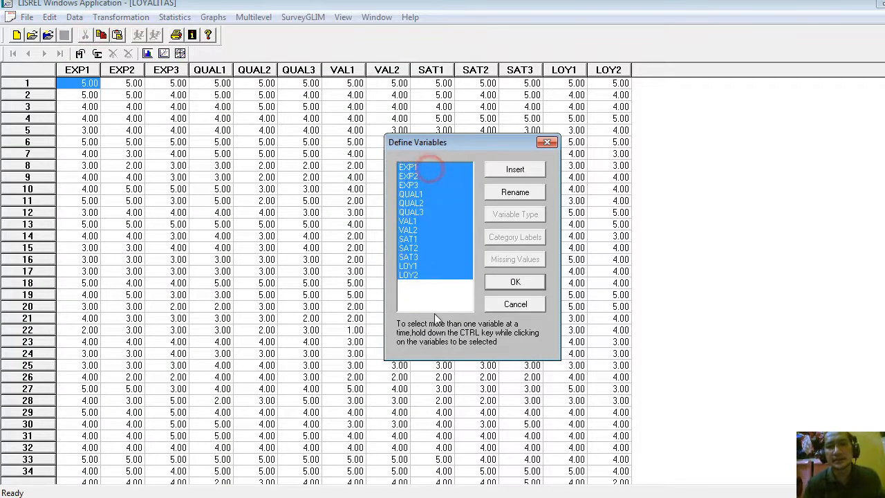
{"action": "left_click", "coordinate": [512, 215]}
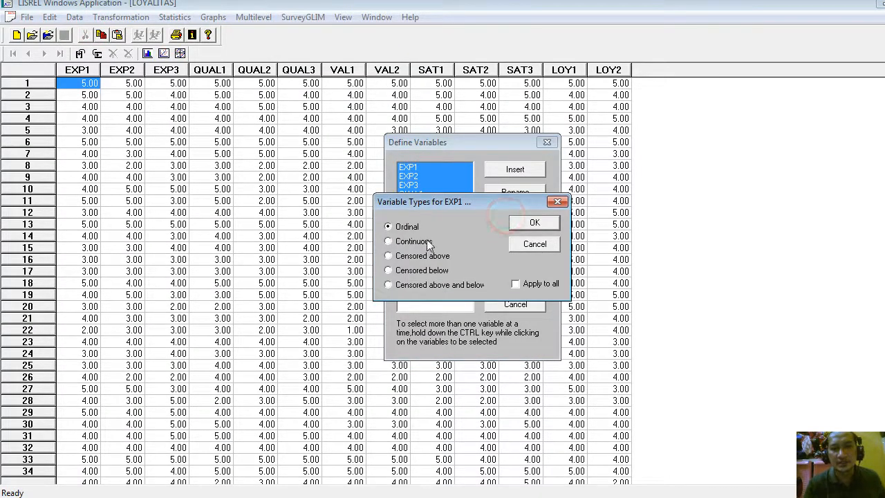
{"action": "left_click", "coordinate": [535, 222]}
{"action": "left_click", "coordinate": [517, 283]}
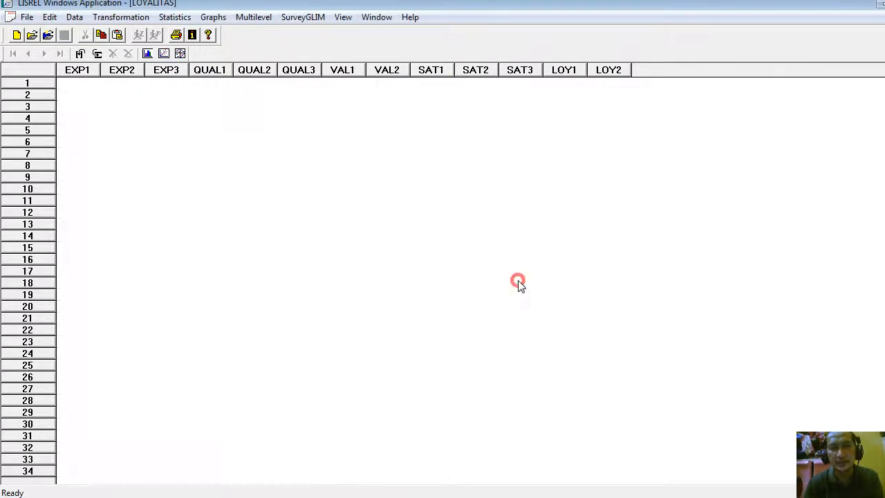
{"action": "left_click", "coordinate": [65, 36]}
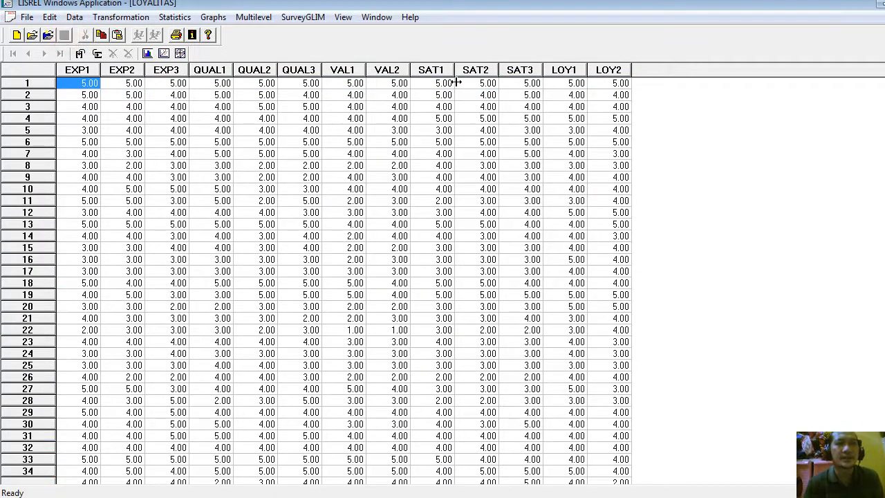
Step: Close the LOYALITAS data and create a new blank syntax file in a maximized window
{"action": "key", "text": "ctrl+F4"}
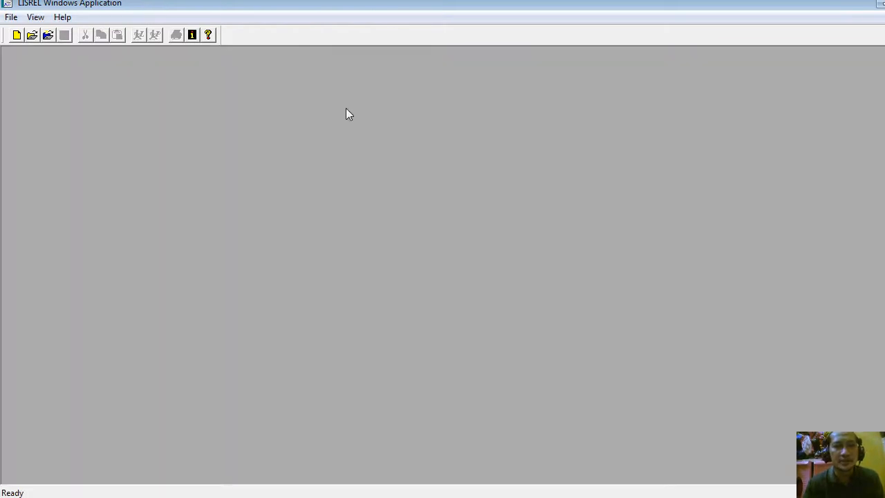
{"action": "left_click", "coordinate": [11, 16]}
{"action": "mouse_move", "coordinate": [36, 17]}
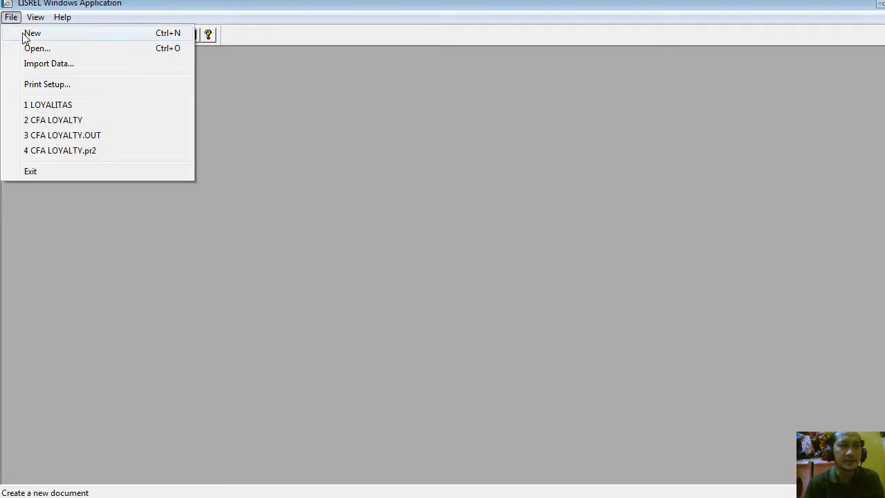
{"action": "left_click", "coordinate": [25, 33]}
{"action": "left_click", "coordinate": [185, 86]}
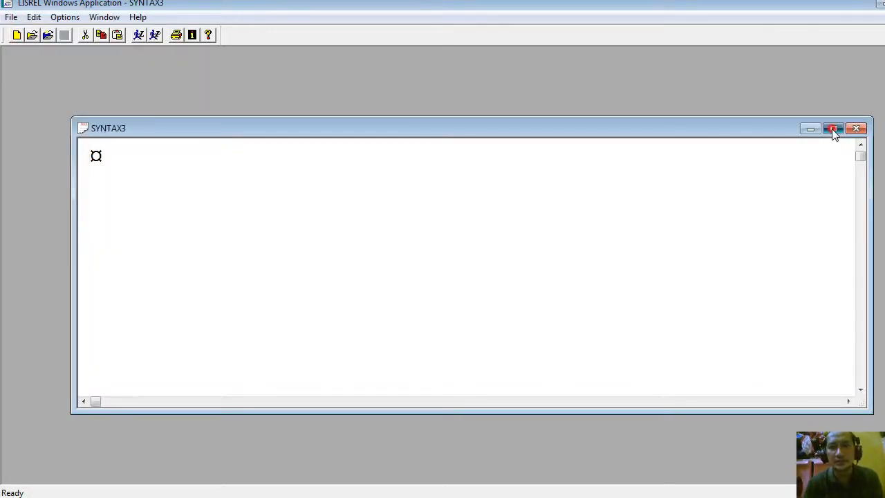
{"action": "left_click", "coordinate": [833, 128]}
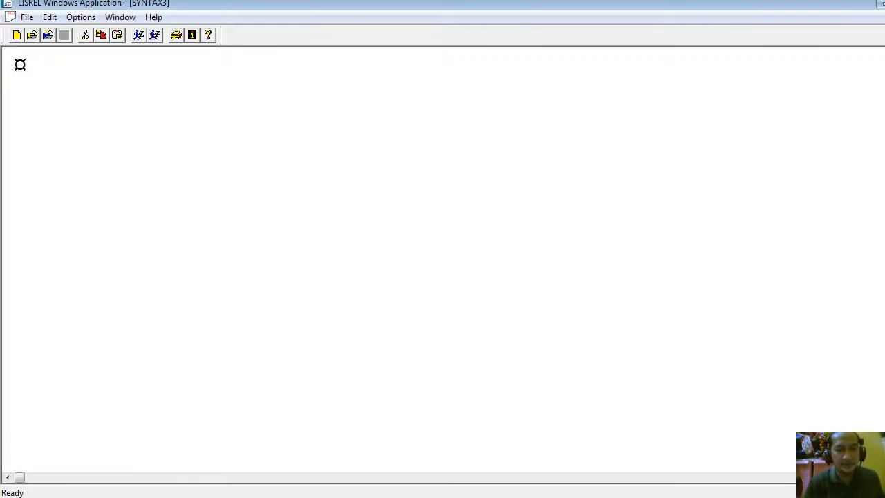
Step: Copy the whole CFA program template from the PROGRAM Notepad file into the blank LISREL syntax
{"action": "key", "text": "alt+Tab"}
{"action": "key", "text": "ctrl+a"}
{"action": "key", "text": "ctrl+c"}
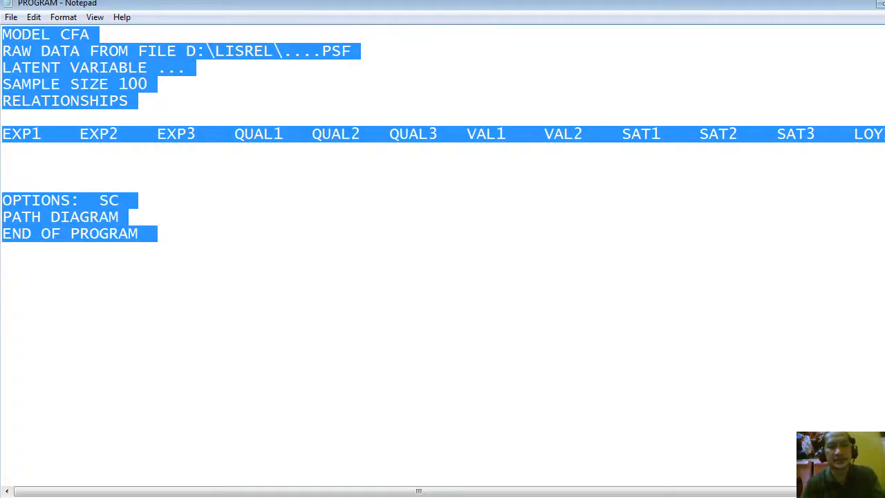
{"action": "key", "text": "alt+Tab"}
{"action": "key", "text": "ctrl+v"}
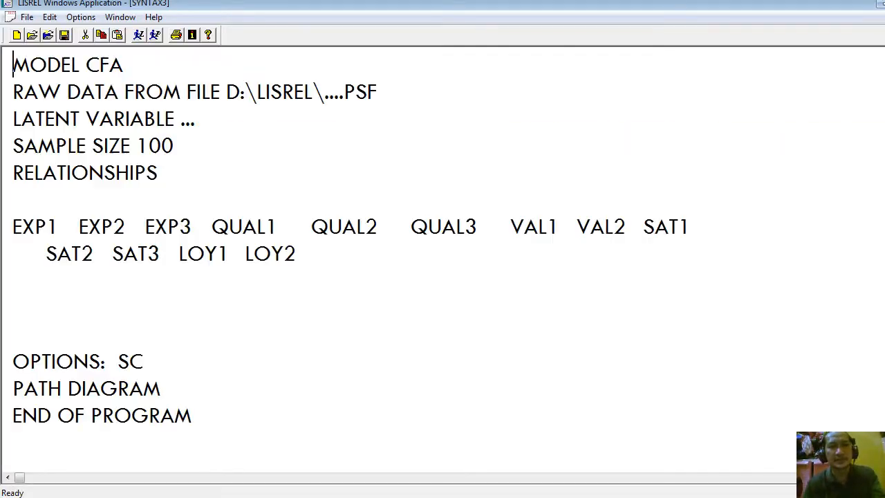
Step: Complete the syntax title line in capitals as MODEL CFA LOYALITAS
{"action": "left_click", "coordinate": [143, 74]}
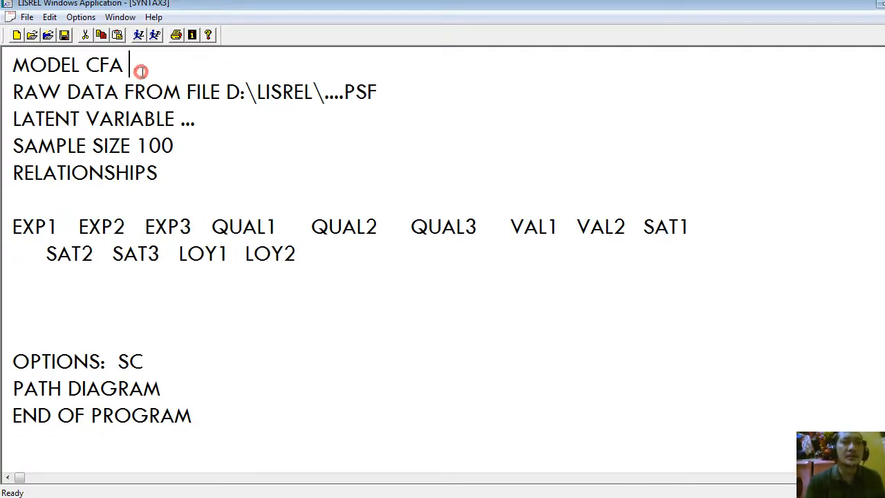
{"action": "type", "text": "Ioyalitas"}
{"action": "key", "text": "BackSpace"}
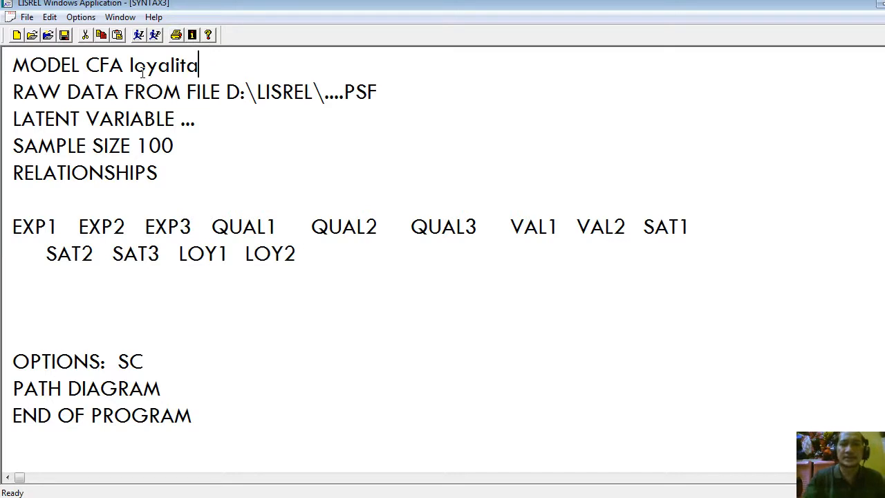
{"action": "key", "text": "BackSpace"}
{"action": "key", "text": "BackSpace"}
{"action": "key", "text": "BackSpace"}
{"action": "key", "text": "BackSpace"}
{"action": "key", "text": "BackSpace"}
{"action": "key", "text": "BackSpace"}
{"action": "key", "text": "BackSpace"}
{"action": "key", "text": "BackSpace"}
{"action": "type", "text": "LOYALITAS"}
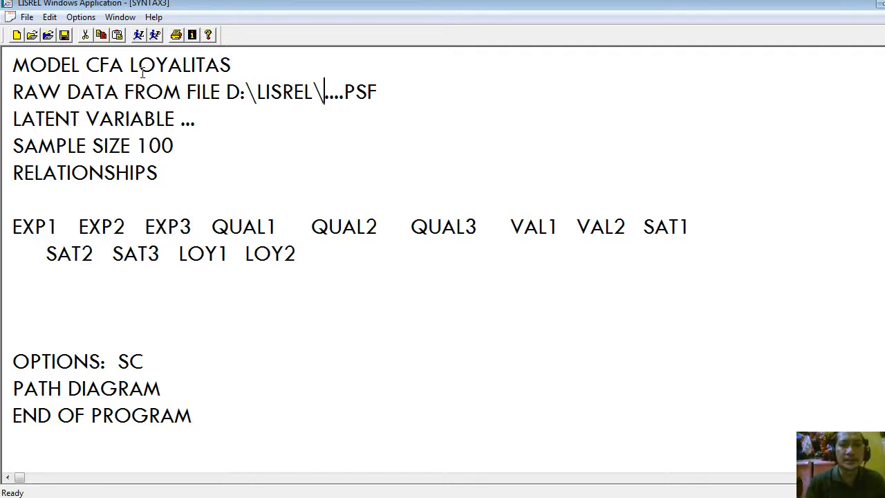
Step: Replace the file name placeholder in the raw data line so the path reads D:\LISREL\LOYALITAS.PSF
{"action": "key", "text": "BackSpace"}
{"action": "key", "text": "BackSpace"}
{"action": "key", "text": "BackSpace"}
{"action": "type", "text": "LOYALITAS"}
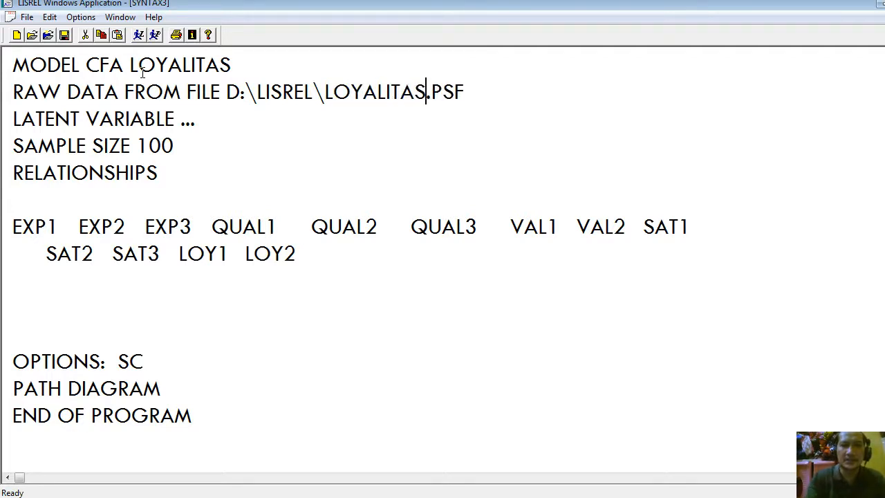
{"action": "key", "text": "shift+Left"}
{"action": "key", "text": "shift+Left"}
{"action": "key", "text": "shift+Left"}
{"action": "key", "text": "shift+Left"}
{"action": "key", "text": "shift+Left"}
{"action": "key", "text": "shift+Left"}
{"action": "key", "text": "shift+Left"}
{"action": "key", "text": "shift+Left"}
{"action": "key", "text": "shift+Left"}
{"action": "key", "text": "shift+Left"}
{"action": "key", "text": "shift+Left"}
{"action": "key", "text": "shift+Left"}
{"action": "key", "text": "shift+Left"}
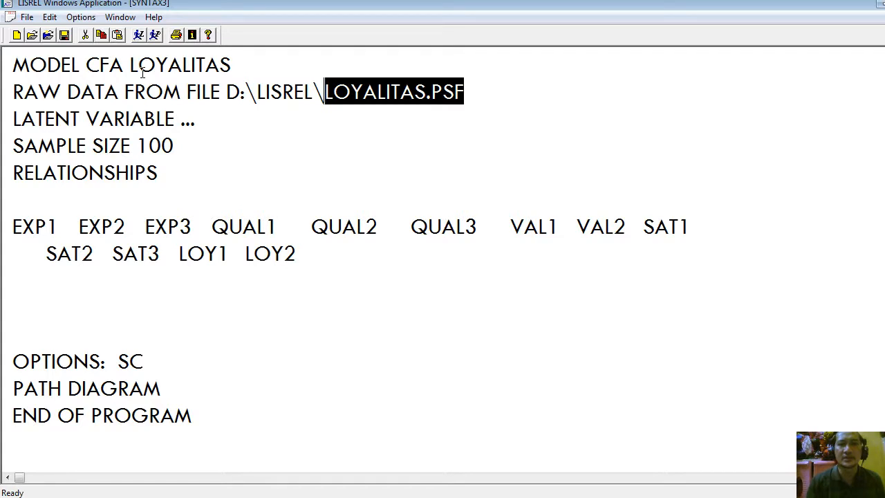
Step: Replace the placeholder in the LATENT VARIABLE line with EXPECT QUALITY VALUE SATISF LOYALTY
{"action": "key", "text": "Down"}
{"action": "key", "text": "BackSpace"}
{"action": "type", "text": "EXPECT"}
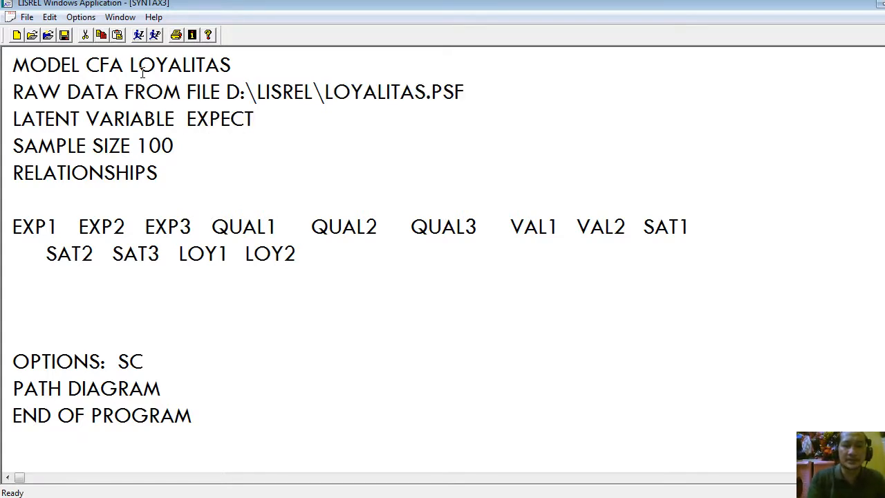
{"action": "type", "text": " QUAL"}
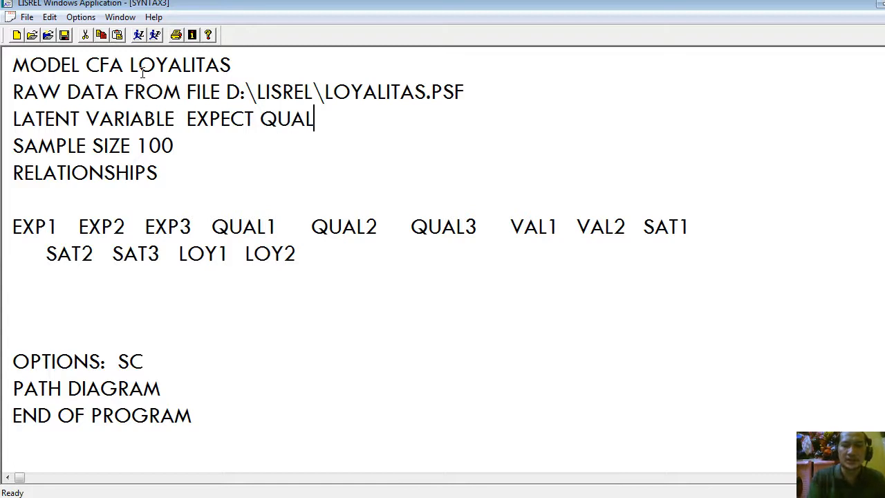
{"action": "type", "text": "ITYVA;LU"}
{"action": "key", "text": "BackSpace"}
{"action": "key", "text": "BackSpace"}
{"action": "key", "text": "BackSpace"}
{"action": "type", "text": "LUE SATIF"}
{"action": "key", "text": "BackSpace"}
{"action": "type", "text": "SF LOYALTY"}
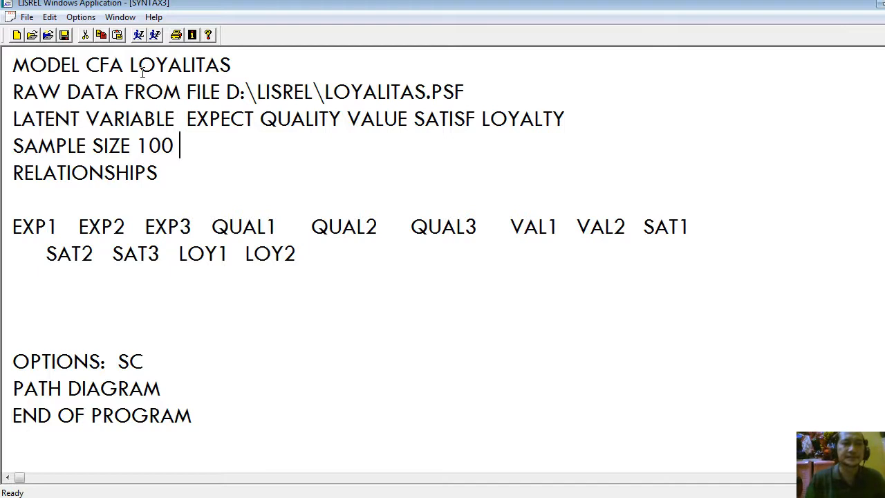
Step: Set the SAMPLE SIZE line of the syntax to 200
{"action": "key", "text": "BackSpace"}
{"action": "key", "text": "BackSpace"}
{"action": "key", "text": "BackSpace"}
{"action": "key", "text": "BackSpace"}
{"action": "type", "text": "200"}
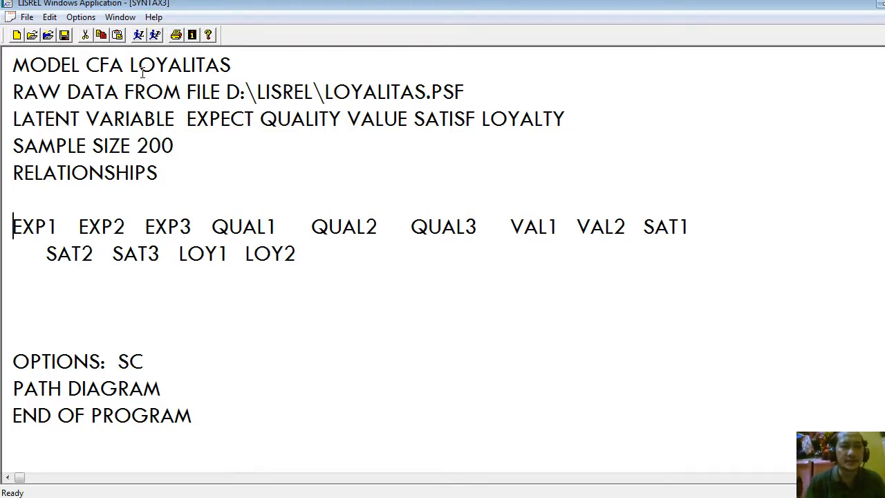
Step: Split the indicator list under RELATIONSHIPS into separate lines for the EXP, QUAL, VAL, SAT and LOY indicators
{"action": "key", "text": "Right"}
{"action": "key", "text": "Right"}
{"action": "key", "text": "Right"}
{"action": "key", "text": "Right"}
{"action": "key", "text": "Right"}
{"action": "key", "text": "Right"}
{"action": "key", "text": "Right"}
{"action": "key", "text": "Right"}
{"action": "key", "text": "Right"}
{"action": "key", "text": "Right"}
{"action": "key", "text": "Right"}
{"action": "key", "text": "Right"}
{"action": "key", "text": "Return"}
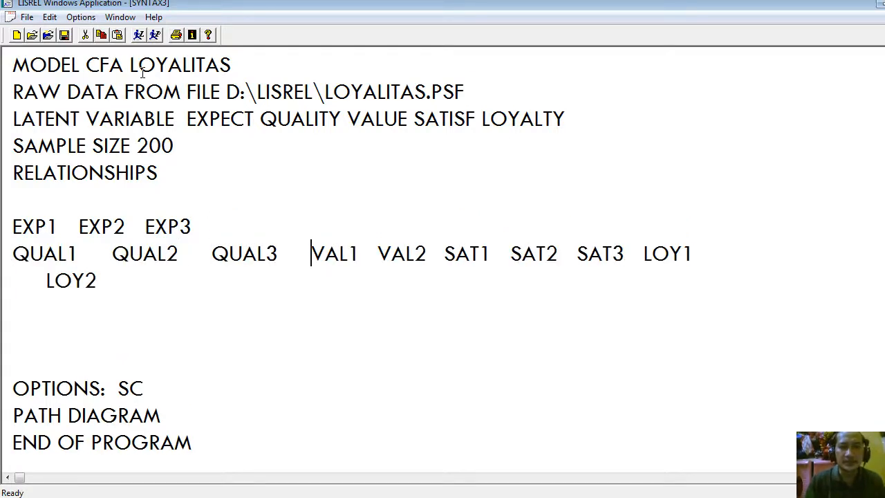
{"action": "key", "text": "Return"}
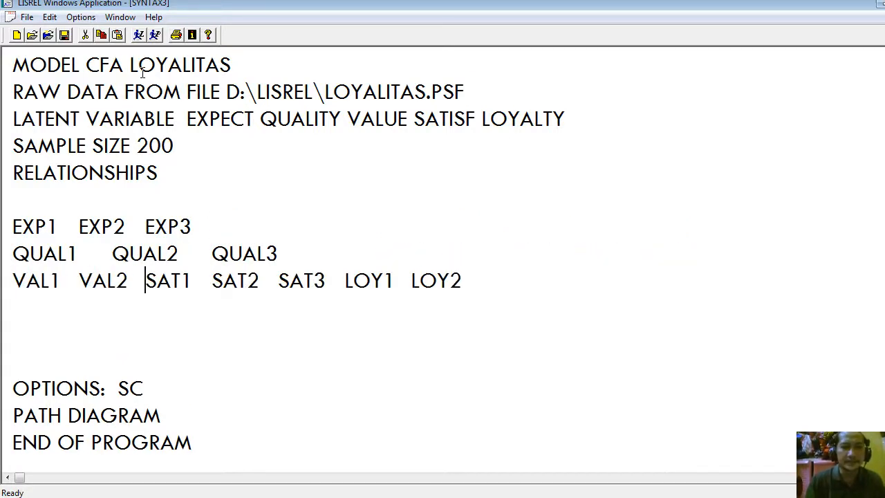
{"action": "key", "text": "Return"}
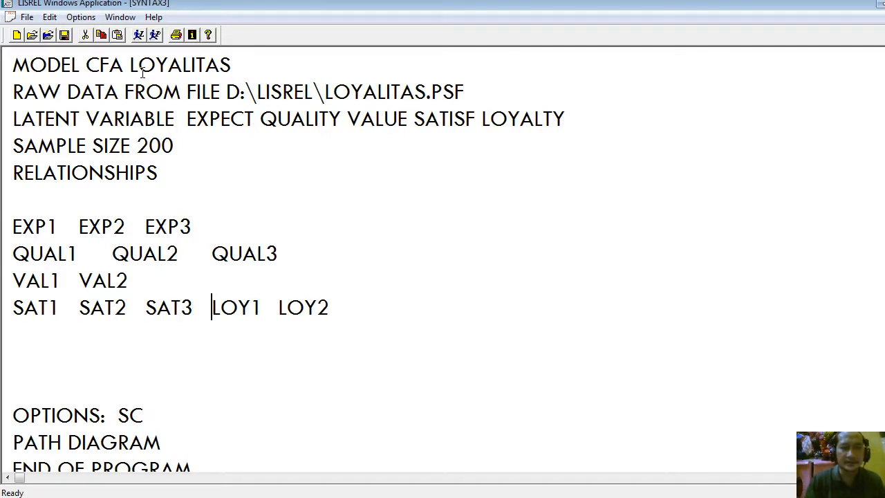
{"action": "key", "text": "Return"}
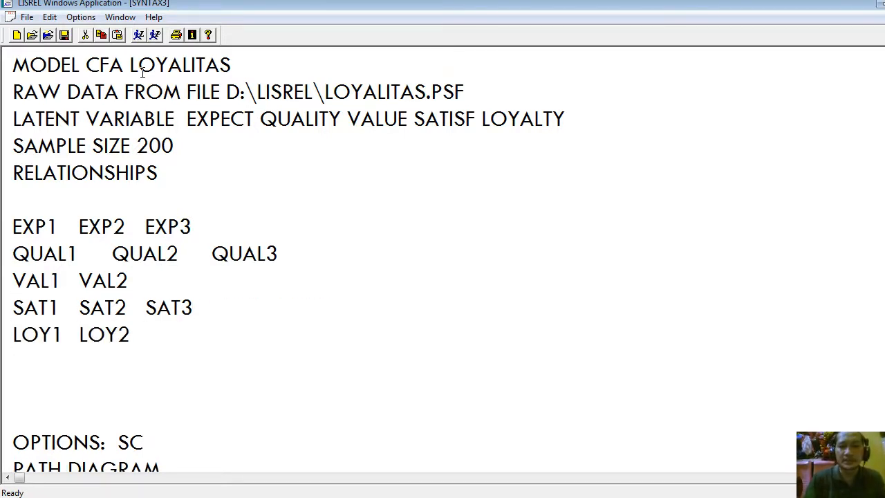
Step: Assign the five indicator lines to their latent variables with = EXPECT, = QUALITY, = VALUE, = SATISF and = LOYALTY
{"action": "type", "text": "XPECT"}
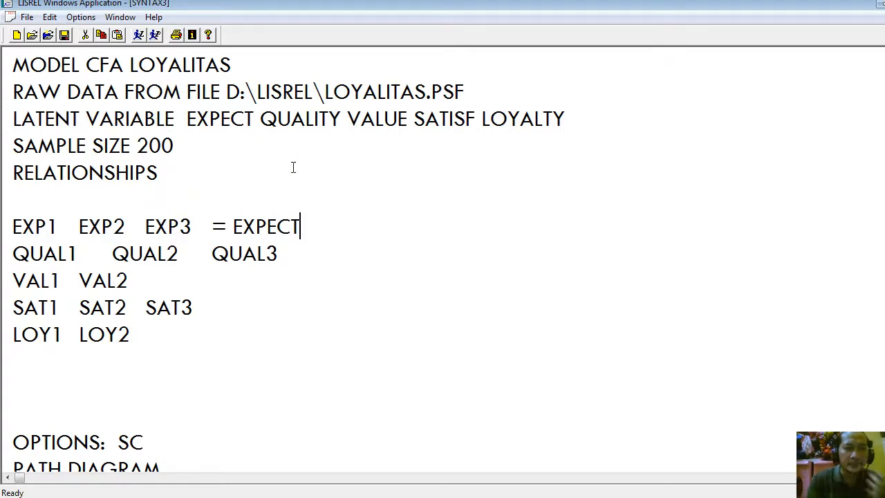
{"action": "left_click", "coordinate": [295, 247]}
{"action": "type", "text": "= Q"}
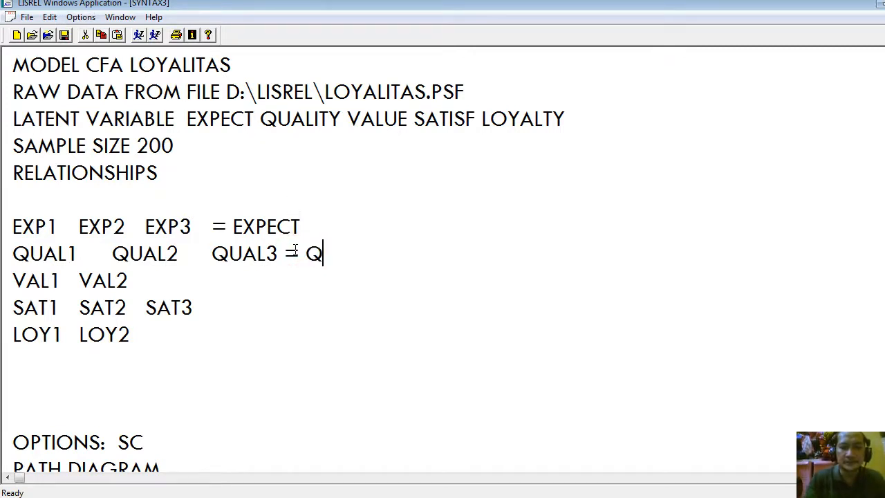
{"action": "type", "text": "UALITY"}
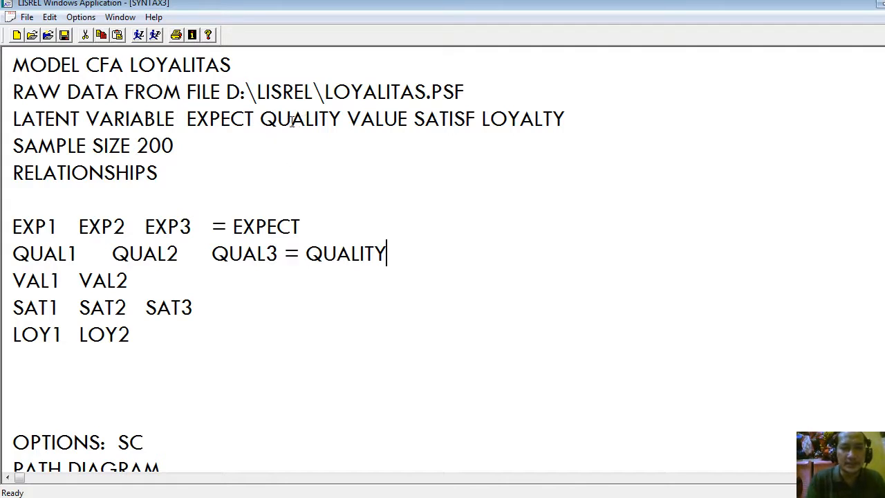
{"action": "left_click", "coordinate": [223, 278]}
{"action": "type", "text": "= VALUE"}
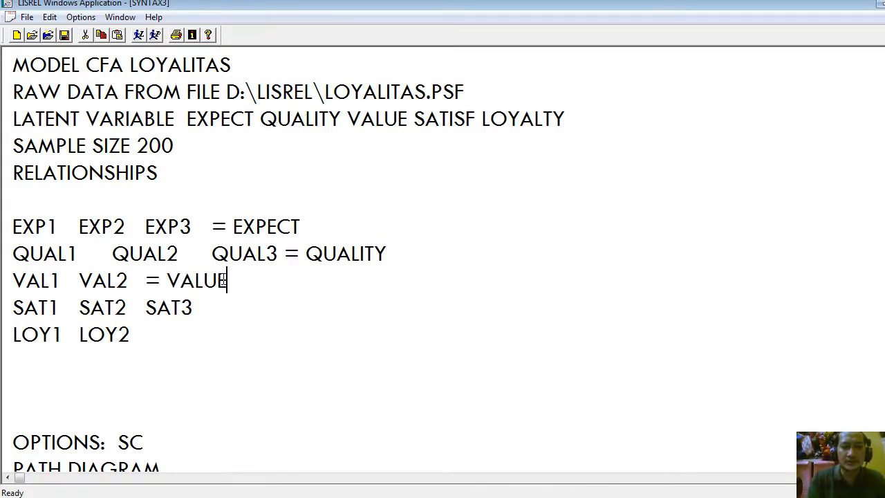
{"action": "key", "text": "Down"}
{"action": "type", "text": "= SATISF "}
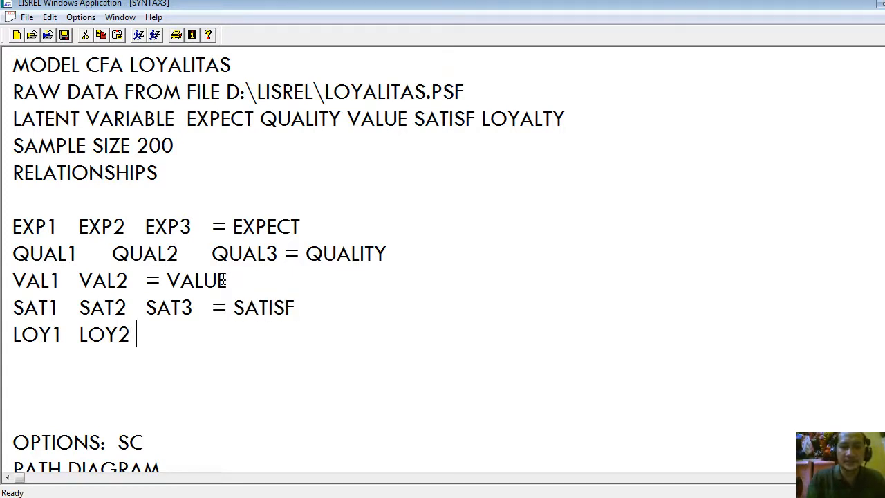
{"action": "type", "text": "LOY1   LOY2 = LOYALTY"}
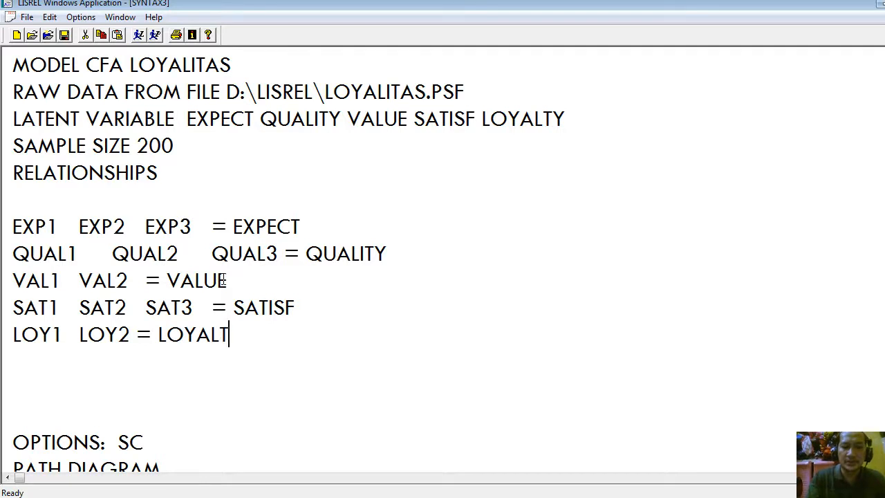
Step: Remove the surplus blank lines above OPTIONS and add RS after SC in the options line
{"action": "key", "text": "Delete"}
{"action": "key", "text": "Delete"}
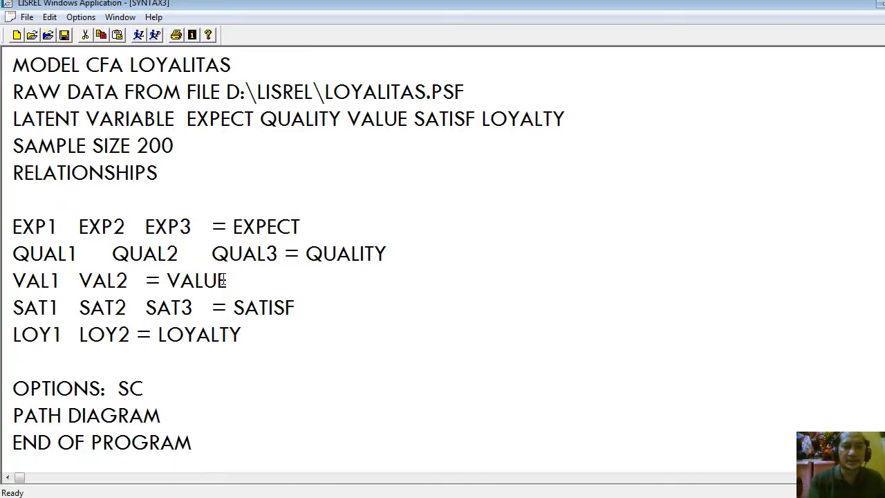
{"action": "type", "text": "RS"}
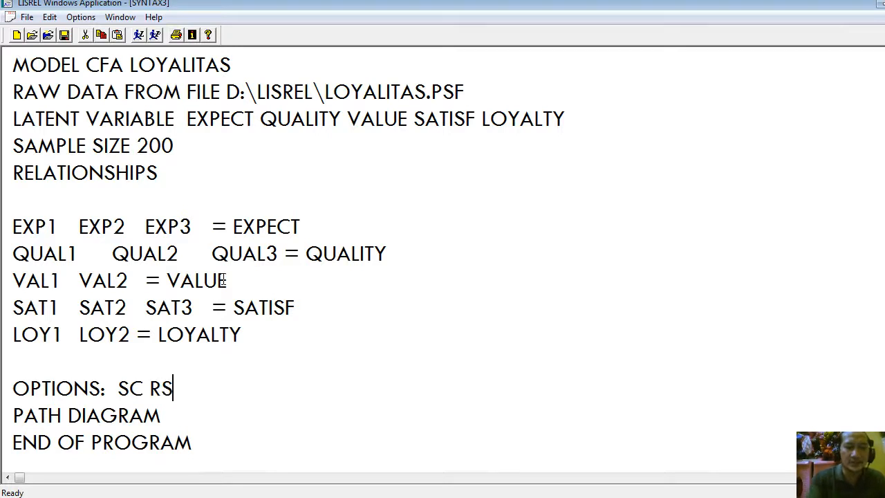
Step: Save the syntax as CFA LOYALITAS in the LISREL folder and run the model
{"action": "left_click", "coordinate": [27, 16]}
{"action": "left_click", "coordinate": [55, 110]}
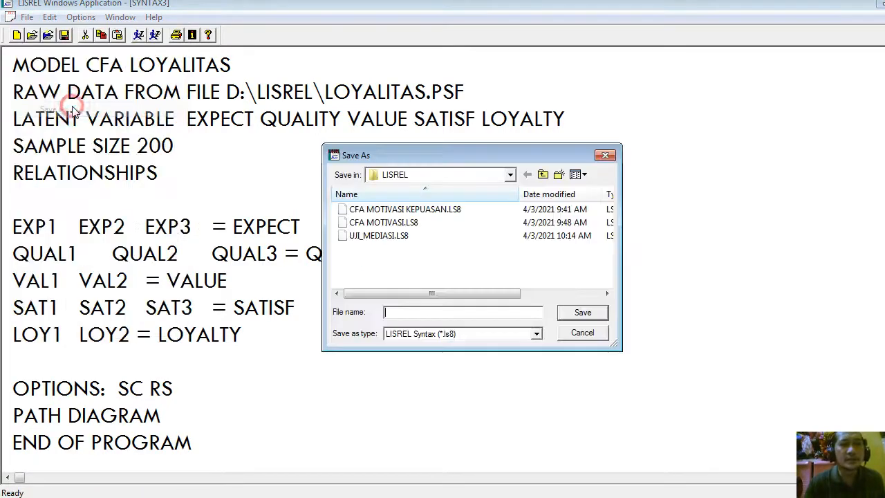
{"action": "type", "text": "C"}
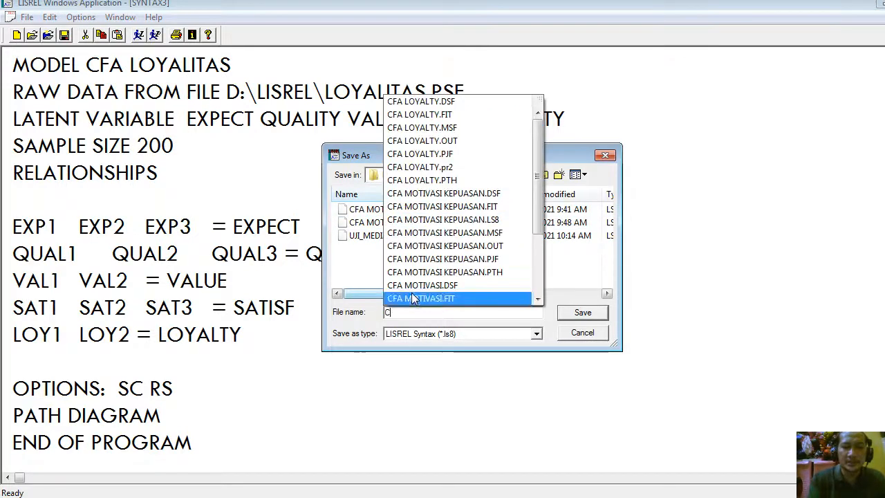
{"action": "type", "text": "FA LOYALI"}
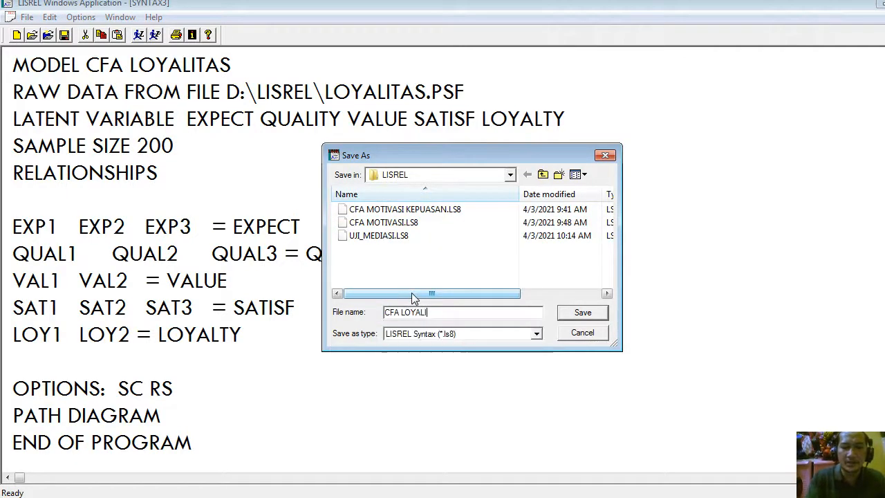
{"action": "type", "text": "TAS"}
{"action": "key", "text": "Return"}
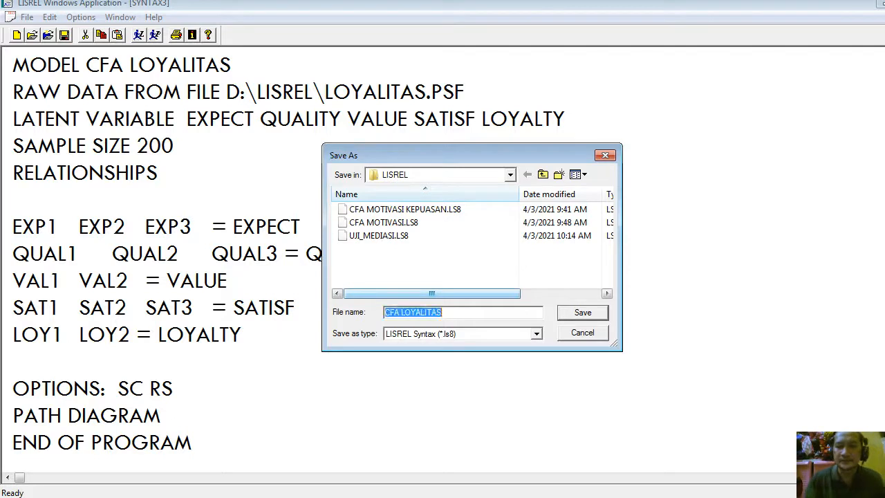
{"action": "left_click", "coordinate": [139, 35]}
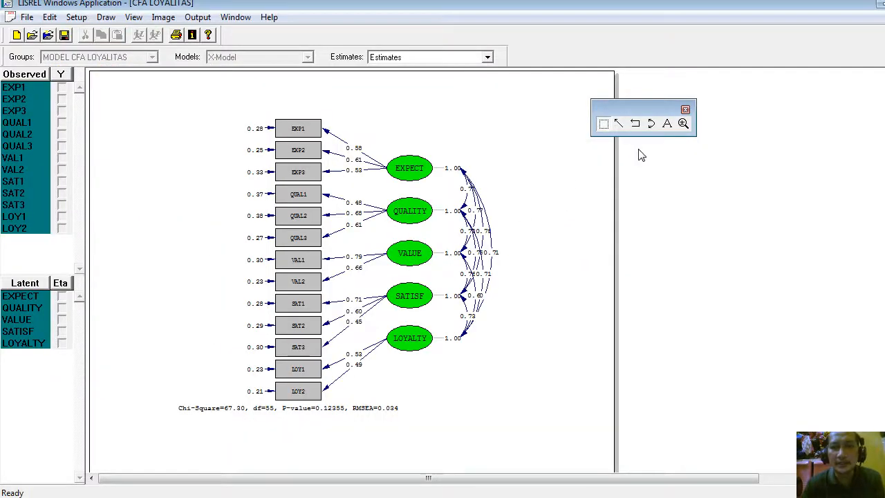
Step: Close the floating drawing toolbar and reposition the fit statistics line slightly lower and centred beneath the path diagram
{"action": "left_click", "coordinate": [686, 111]}
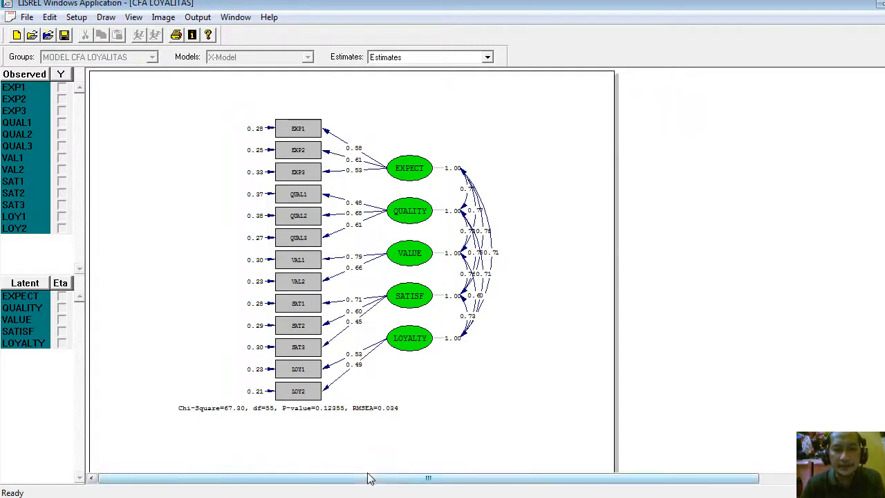
{"action": "left_click", "coordinate": [379, 408]}
{"action": "left_click_drag", "start_coordinate": [378, 408], "coordinate": [449, 421]}
{"action": "left_click", "coordinate": [532, 242]}
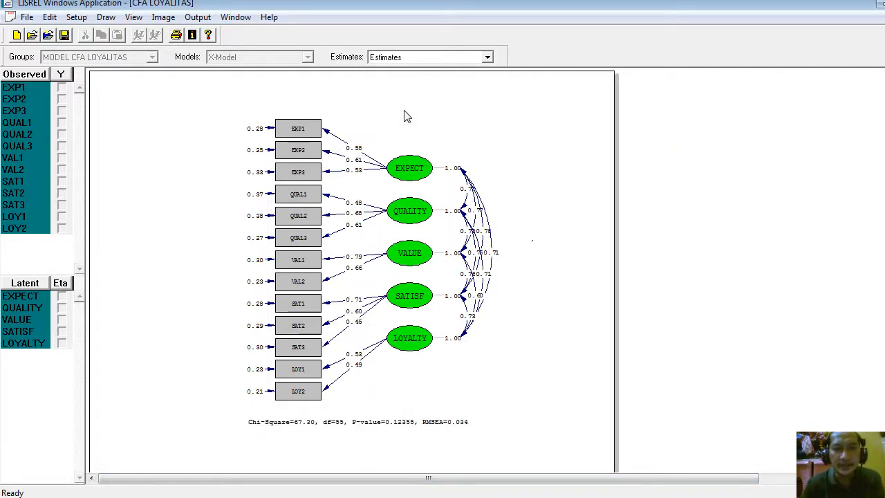
Step: Switch the path diagram's estimates to Standardized Solution
{"action": "left_click", "coordinate": [441, 59]}
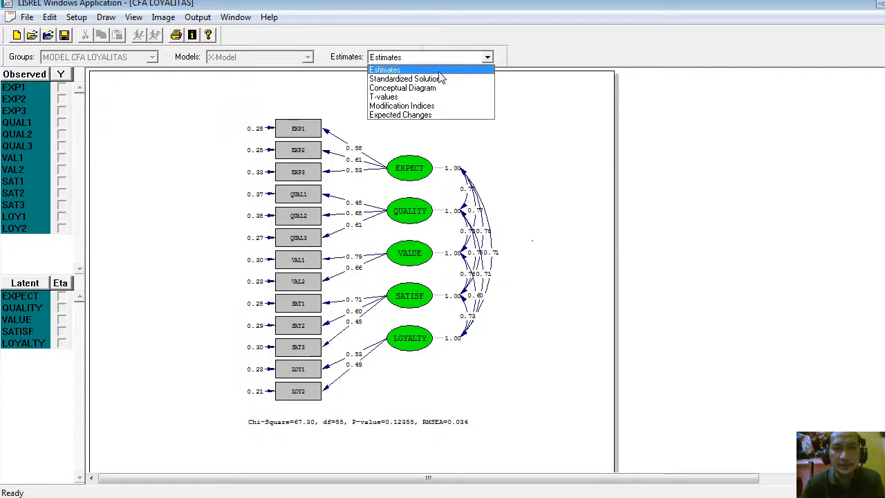
{"action": "left_click", "coordinate": [440, 81]}
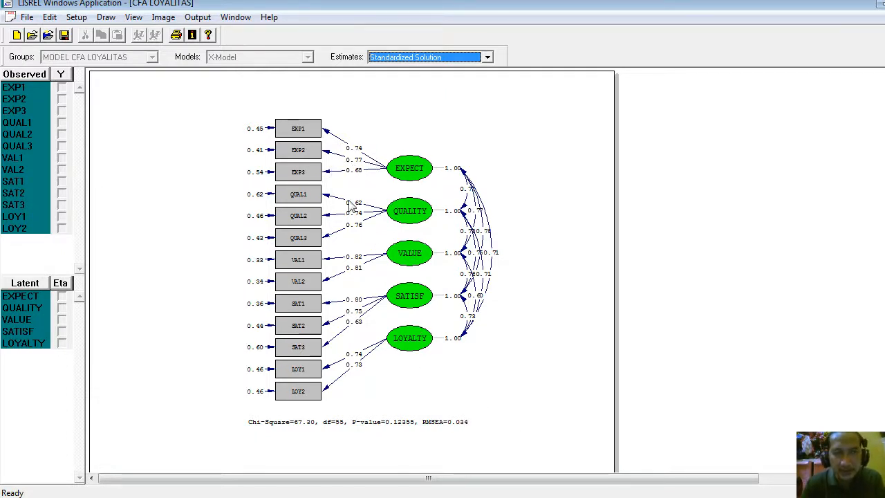
Step: Open the CFA LOYALITAS.OUT output and look through its fit statistics, residuals and standardized results
{"action": "left_click", "coordinate": [238, 18]}
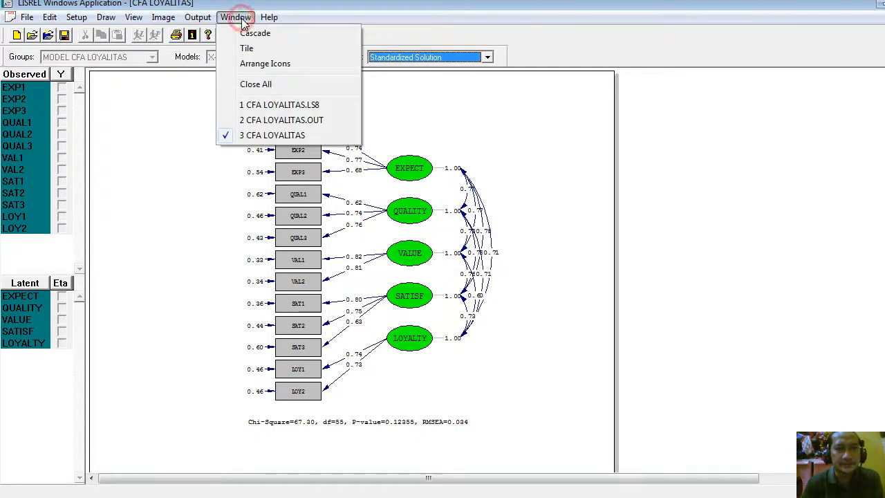
{"action": "left_click", "coordinate": [298, 119]}
{"action": "key", "text": "Page_Down"}
{"action": "key", "text": "Page_Down"}
{"action": "key", "text": "Page_Down"}
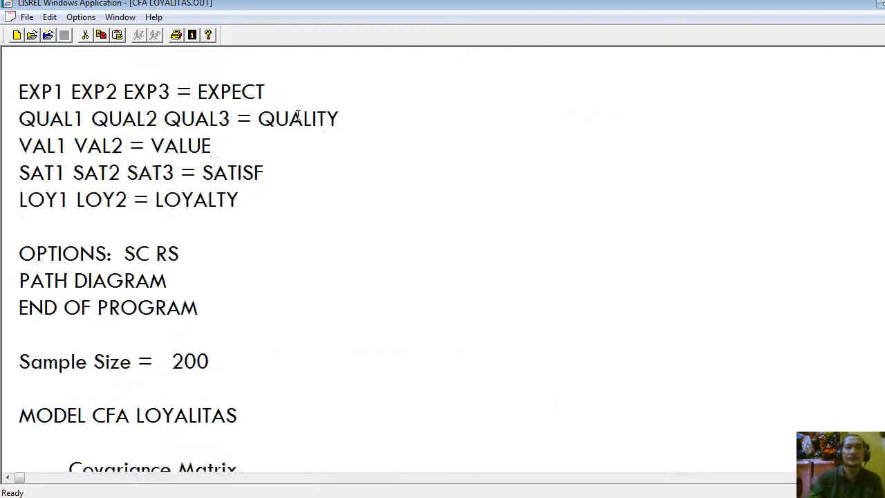
{"action": "key", "text": "Page_Down"}
{"action": "key", "text": "Page_Down"}
{"action": "key", "text": "Page_Down"}
{"action": "key", "text": "Page_Down"}
{"action": "key", "text": "Page_Down"}
{"action": "key", "text": "Page_Down"}
{"action": "key", "text": "Page_Down"}
{"action": "key", "text": "Page_Down"}
{"action": "key", "text": "Page_Down"}
{"action": "key", "text": "Page_Down"}
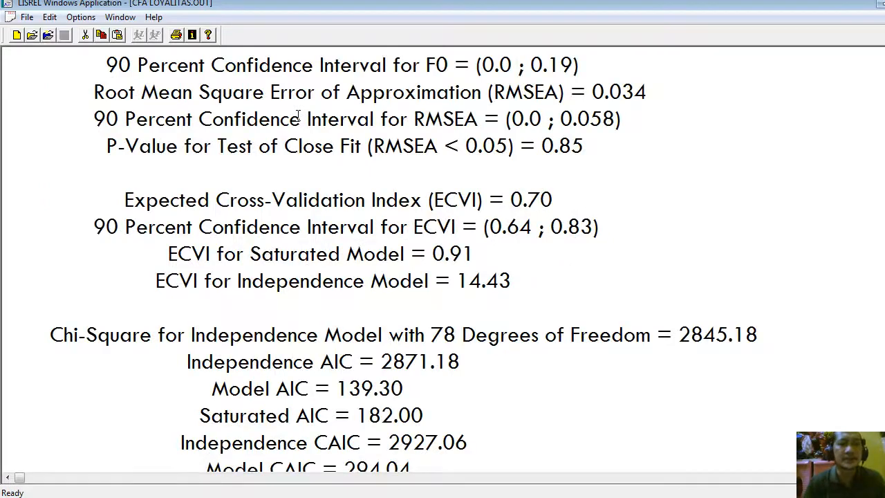
{"action": "key", "text": "Page_Down"}
{"action": "key", "text": "Page_Down"}
{"action": "key", "text": "Page_Down"}
{"action": "key", "text": "Page_Down"}
{"action": "key", "text": "Page_Down"}
{"action": "key", "text": "Page_Down"}
{"action": "key", "text": "Page_Down"}
{"action": "key", "text": "Page_Down"}
{"action": "key", "text": "Page_Down"}
{"action": "key", "text": "Page_Down"}
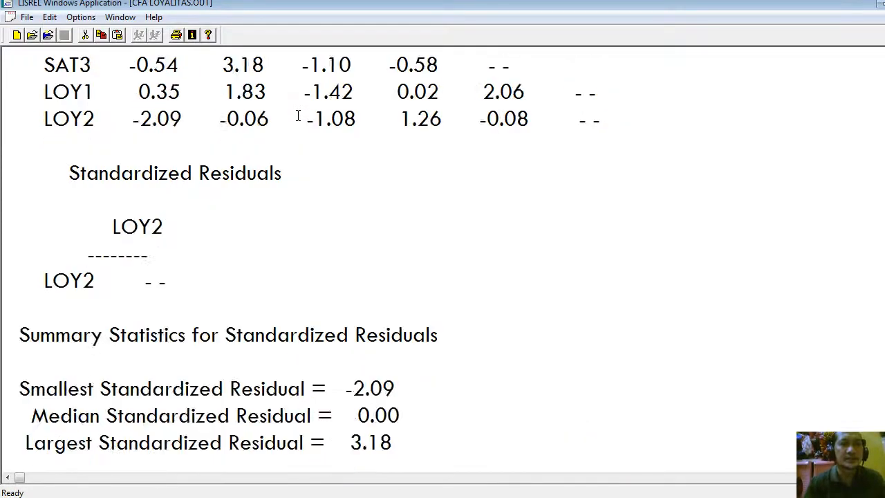
{"action": "key", "text": "Page_Down"}
{"action": "key", "text": "Page_Down"}
{"action": "key", "text": "Page_Down"}
{"action": "key", "text": "Page_Down"}
{"action": "key", "text": "Page_Down"}
{"action": "key", "text": "Page_Down"}
{"action": "key", "text": "Page_Down"}
{"action": "key", "text": "Page_Down"}
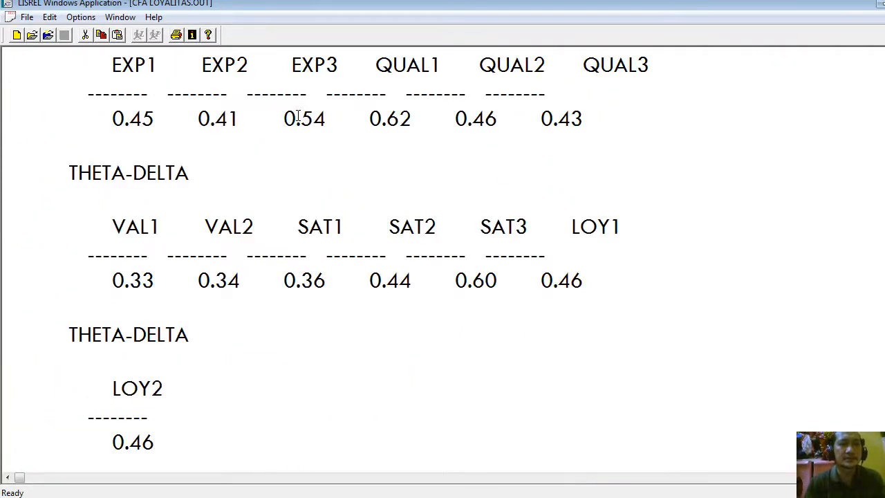
Step: Go back to the Completely Standardized Solution section of the output and highlight its heading
{"action": "key", "text": "Page_Up"}
{"action": "key", "text": "Page_Up"}
{"action": "key", "text": "Page_Up"}
{"action": "key", "text": "Page_Up"}
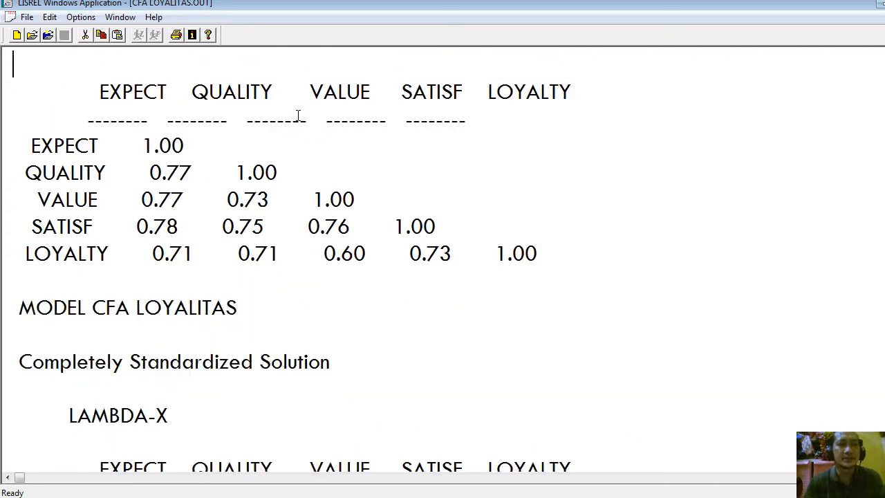
{"action": "key", "text": "Down"}
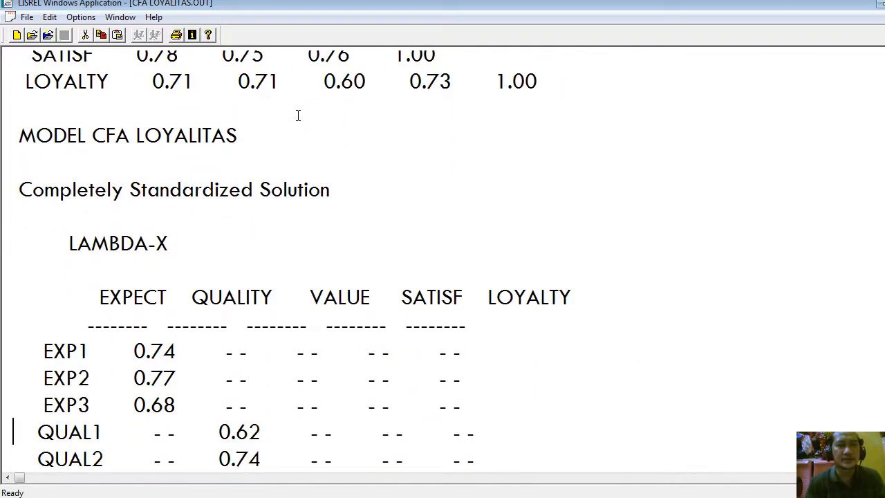
{"action": "key", "text": "shift+Down"}
{"action": "key", "text": "shift+Down"}
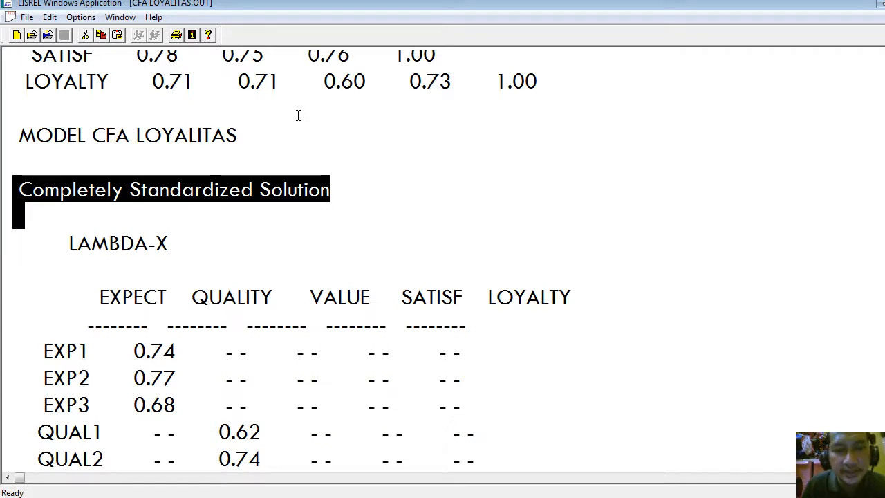
Step: Highlight the completely standardized LAMBDA-X rows from EXP1 to LOY2 and examine each indicator's loading on its latent variable
{"action": "key", "text": "Down"}
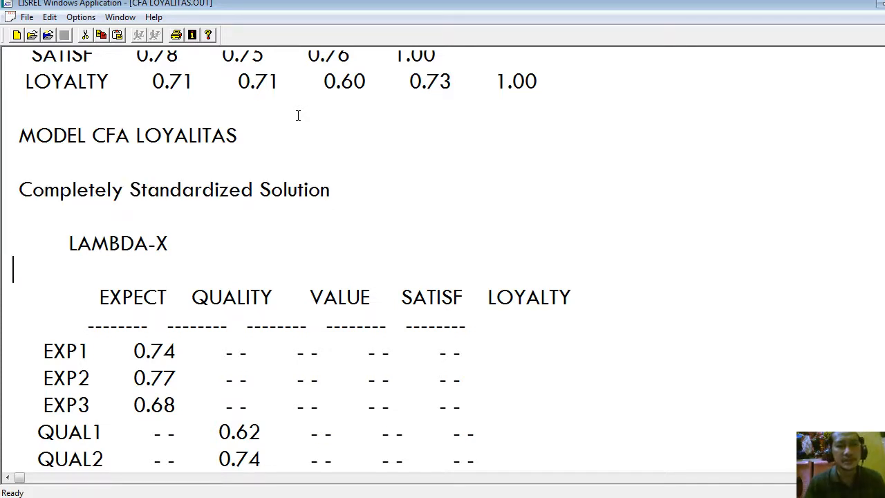
{"action": "key", "text": "shift+Down"}
{"action": "key", "text": "shift+Down"}
{"action": "key", "text": "shift+Down"}
{"action": "key", "text": "shift+Down"}
{"action": "key", "text": "shift+Down"}
{"action": "key", "text": "shift+Down"}
{"action": "key", "text": "shift+Down"}
{"action": "key", "text": "shift+Down"}
{"action": "key", "text": "shift+Down"}
{"action": "key", "text": "shift+Down"}
{"action": "key", "text": "shift+Down"}
{"action": "key", "text": "shift+Down"}
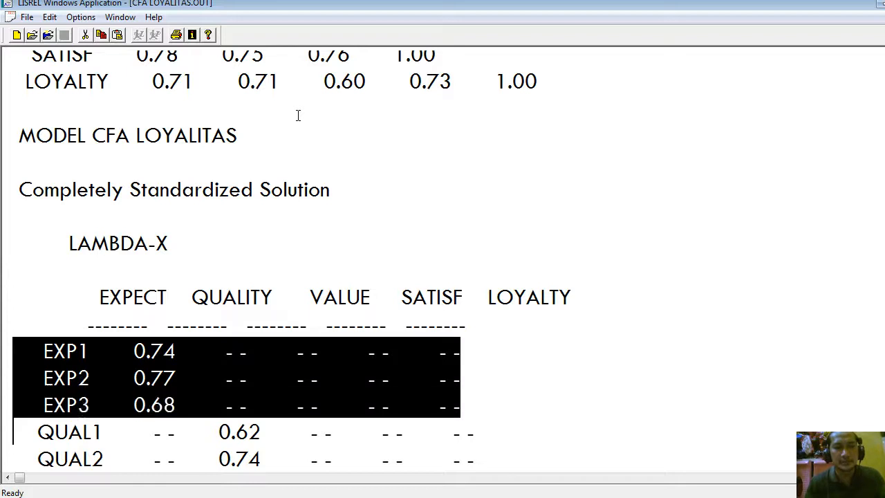
{"action": "key", "text": "shift+Down"}
{"action": "key", "text": "shift+Down"}
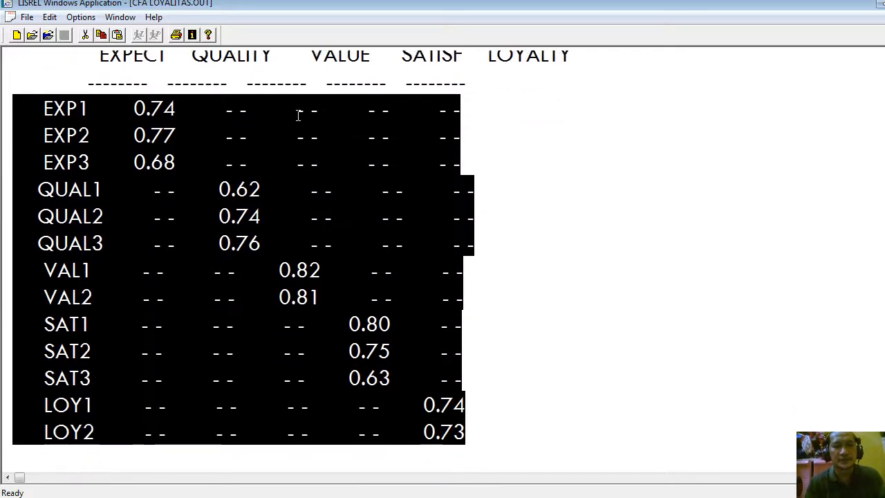
{"action": "key", "text": "Up"}
{"action": "key", "text": "Up"}
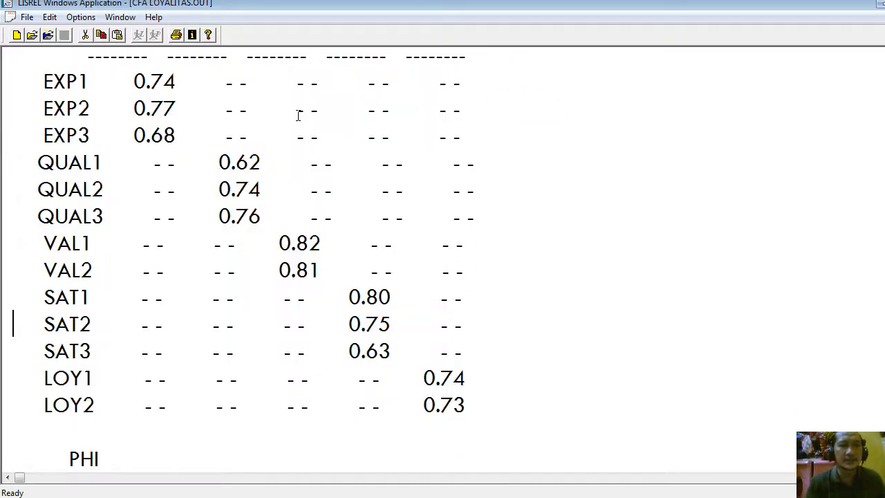
{"action": "key", "text": "Up"}
{"action": "key", "text": "Up"}
{"action": "key", "text": "Up"}
{"action": "key", "text": "Up"}
{"action": "key", "text": "Up"}
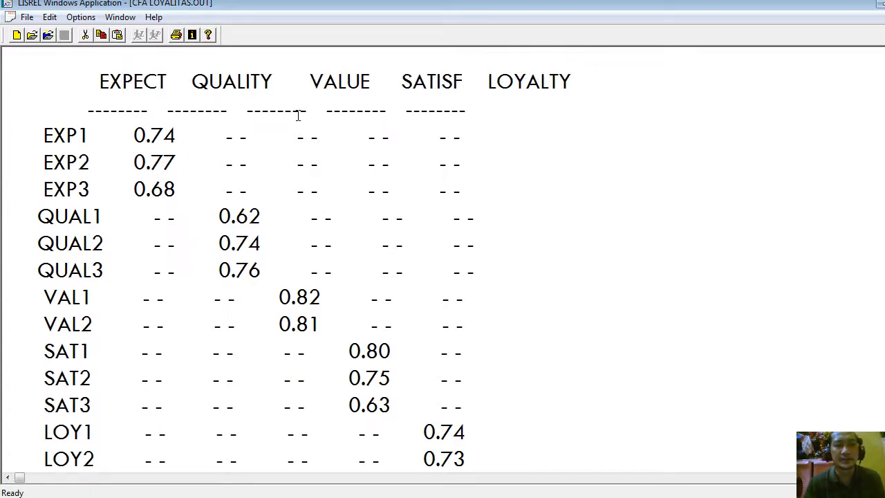
Step: Go back to the Qplot of Standardized Residuals in the output and examine how its points lie along the diagonal
{"action": "key", "text": "Up"}
{"action": "key", "text": "Up"}
{"action": "key", "text": "Up"}
{"action": "key", "text": "Up"}
{"action": "key", "text": "Up"}
{"action": "key", "text": "Up"}
{"action": "key", "text": "Up"}
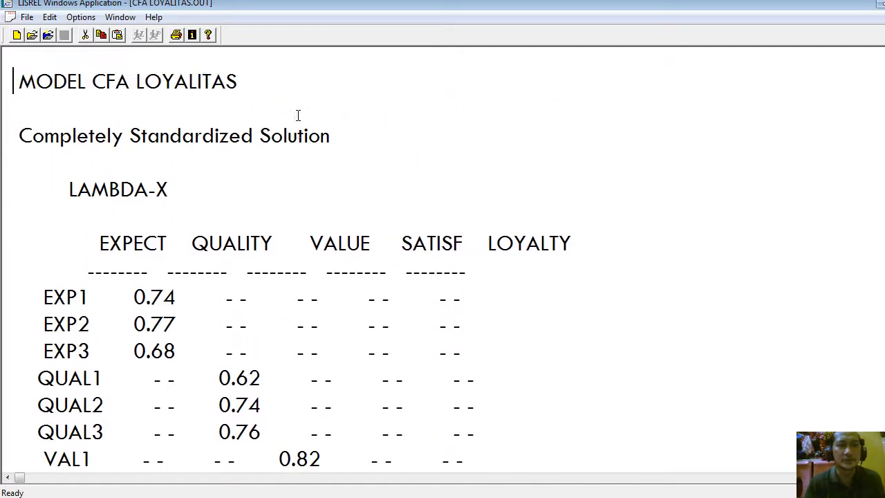
{"action": "key", "text": "Up"}
{"action": "key", "text": "Up"}
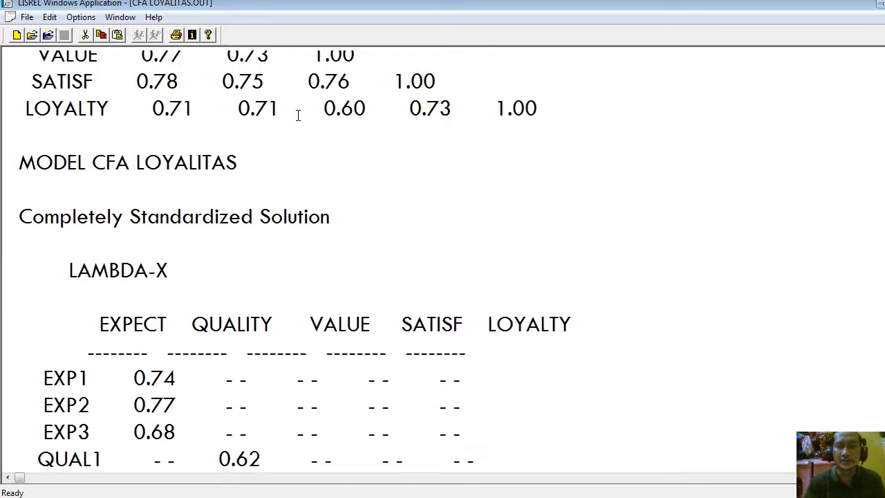
{"action": "key", "text": "Page_Up"}
{"action": "key", "text": "Page_Up"}
{"action": "key", "text": "Page_Up"}
{"action": "key", "text": "Page_Up"}
{"action": "key", "text": "Page_Up"}
{"action": "key", "text": "Page_Up"}
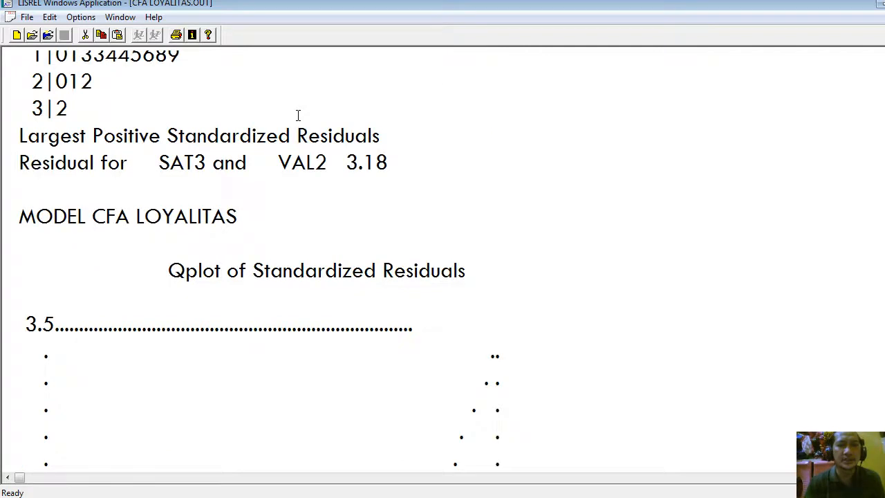
{"action": "key", "text": "Down"}
{"action": "key", "text": "Down"}
{"action": "key", "text": "Down"}
{"action": "key", "text": "Down"}
{"action": "key", "text": "Down"}
{"action": "key", "text": "Down"}
{"action": "key", "text": "Down"}
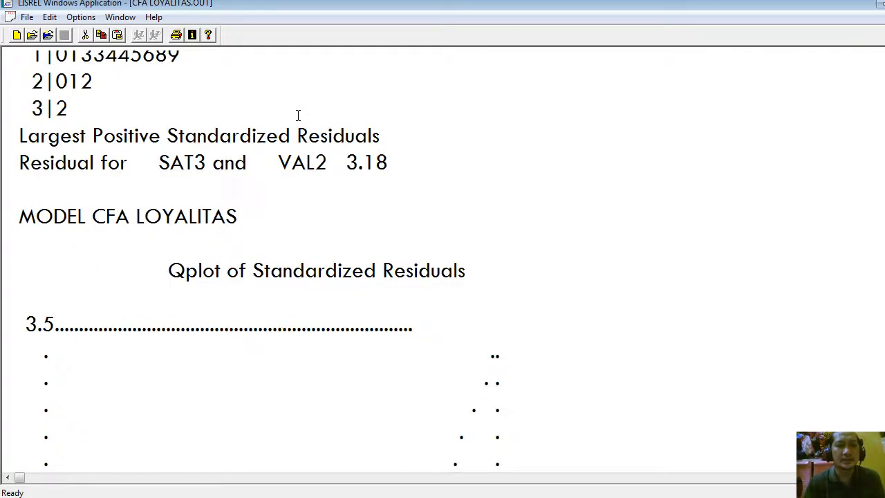
{"action": "key", "text": "Down"}
{"action": "key", "text": "Down"}
{"action": "key", "text": "Down"}
{"action": "key", "text": "Down"}
{"action": "key", "text": "Down"}
{"action": "key", "text": "Down"}
{"action": "key", "text": "Down"}
{"action": "key", "text": "Down"}
{"action": "key", "text": "Down"}
{"action": "key", "text": "Down"}
{"action": "key", "text": "Down"}
{"action": "key", "text": "Down"}
{"action": "key", "text": "Down"}
{"action": "key", "text": "Down"}
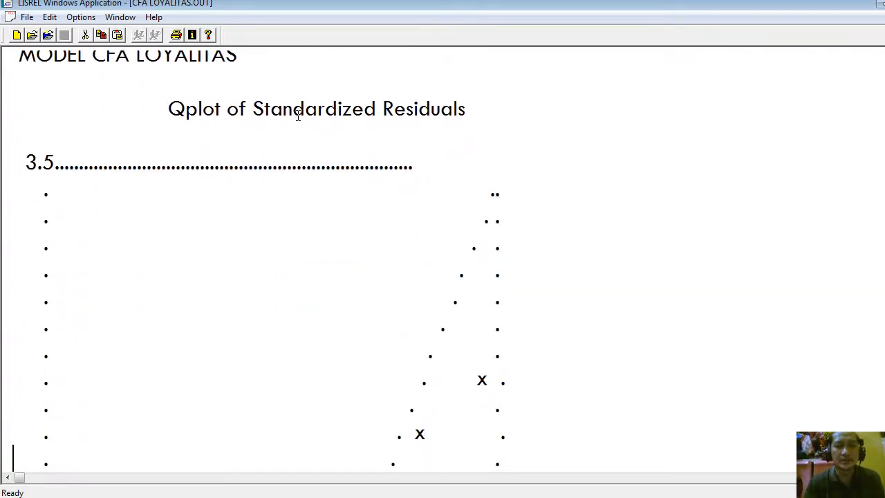
{"action": "key", "text": "Down"}
{"action": "key", "text": "Down"}
{"action": "key", "text": "Down"}
{"action": "key", "text": "Down"}
{"action": "key", "text": "Down"}
{"action": "key", "text": "Down"}
{"action": "key", "text": "Down"}
{"action": "key", "text": "Down"}
{"action": "key", "text": "Down"}
{"action": "key", "text": "Down"}
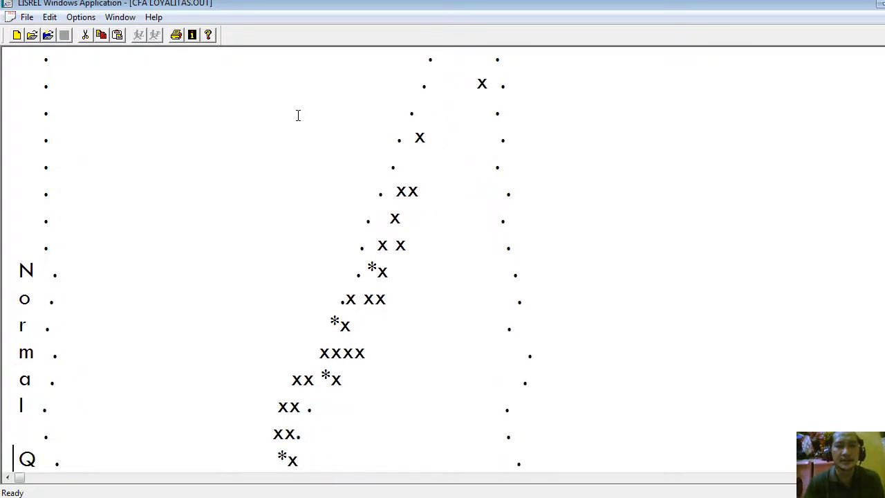
{"action": "key", "text": "Down"}
{"action": "key", "text": "Down"}
{"action": "key", "text": "Down"}
{"action": "key", "text": "Down"}
{"action": "key", "text": "Down"}
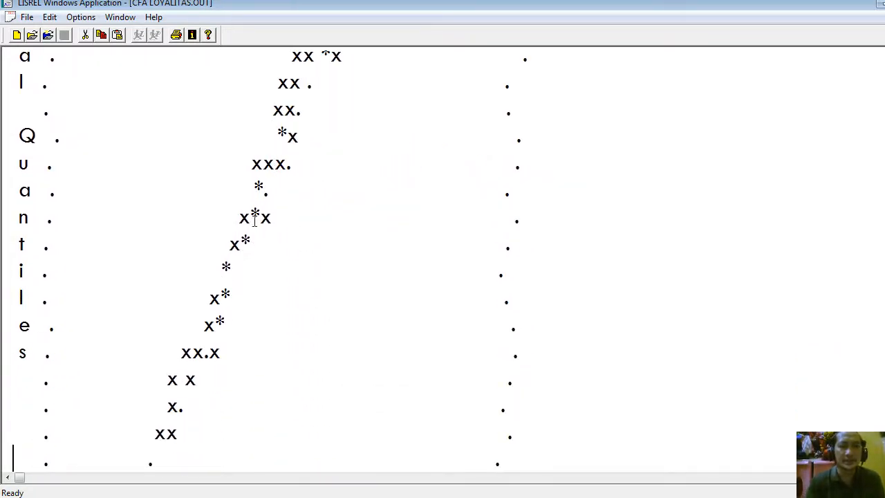
{"action": "key", "text": "Down"}
{"action": "key", "text": "Down"}
{"action": "key", "text": "Down"}
{"action": "key", "text": "Down"}
{"action": "key", "text": "Down"}
{"action": "key", "text": "Down"}
{"action": "key", "text": "Down"}
{"action": "key", "text": "Down"}
{"action": "key", "text": "Down"}
{"action": "key", "text": "Down"}
{"action": "key", "text": "Down"}
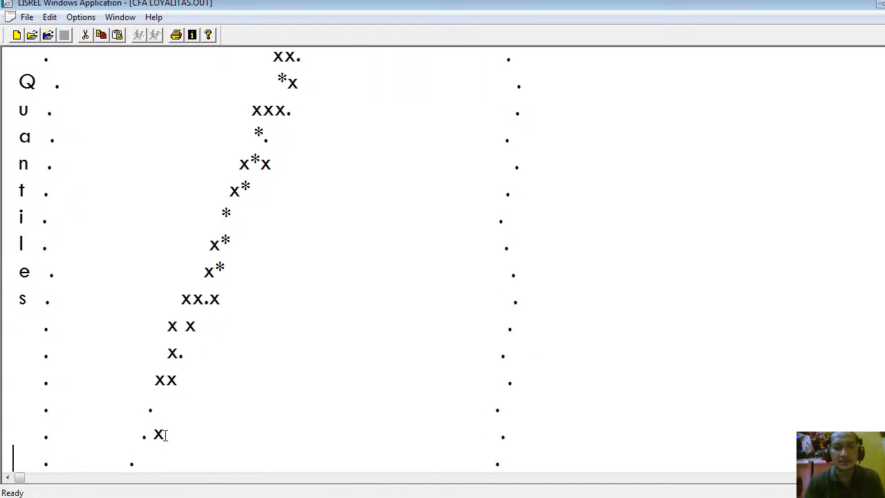
{"action": "key", "text": "Down"}
Step: Go back to the Goodness of Fit Statistics section and highlight the Root Mean Square Error of Approximation (RMSEA) line
{"action": "key", "text": "Page_Up"}
{"action": "key", "text": "Page_Up"}
{"action": "key", "text": "Page_Up"}
{"action": "key", "text": "Page_Up"}
{"action": "key", "text": "Page_Up"}
{"action": "key", "text": "Page_Up"}
{"action": "key", "text": "Page_Up"}
{"action": "key", "text": "Page_Up"}
{"action": "key", "text": "Page_Up"}
{"action": "key", "text": "Page_Up"}
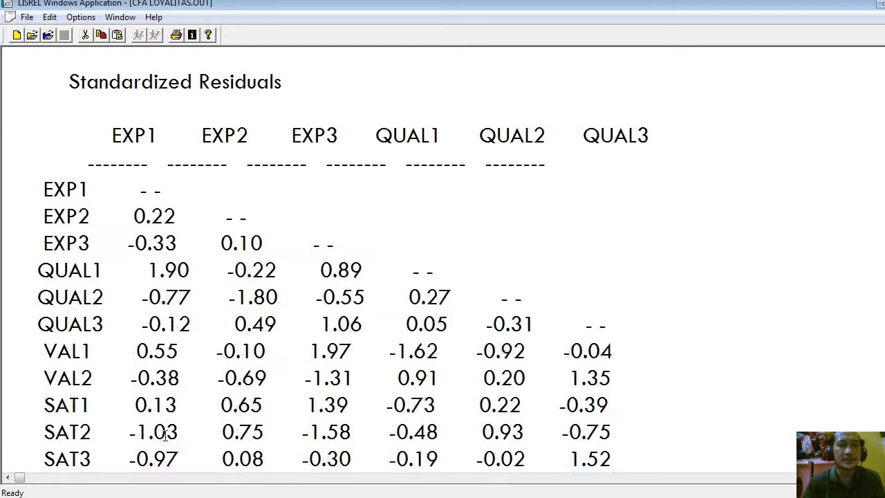
{"action": "key", "text": "Page_Up"}
{"action": "key", "text": "Page_Up"}
{"action": "key", "text": "Page_Up"}
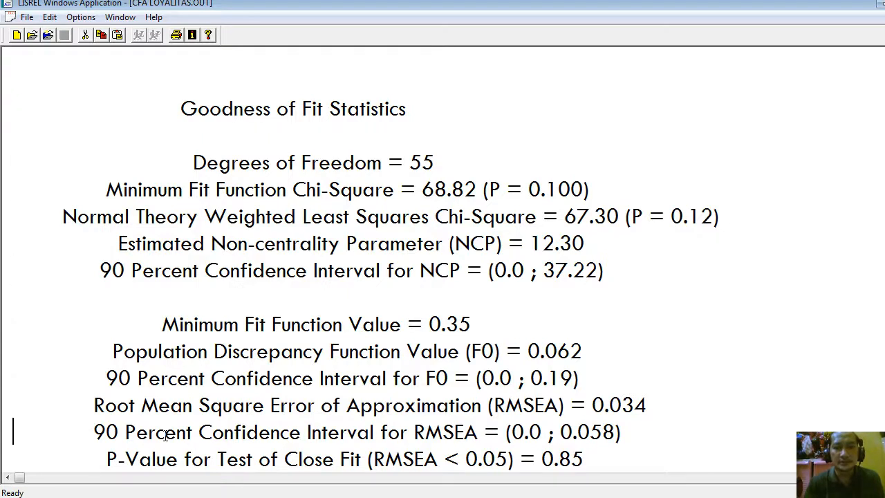
{"action": "key", "text": "Down"}
{"action": "key", "text": "Down"}
{"action": "key", "text": "Up"}
{"action": "key", "text": "Up"}
{"action": "key", "text": "Up"}
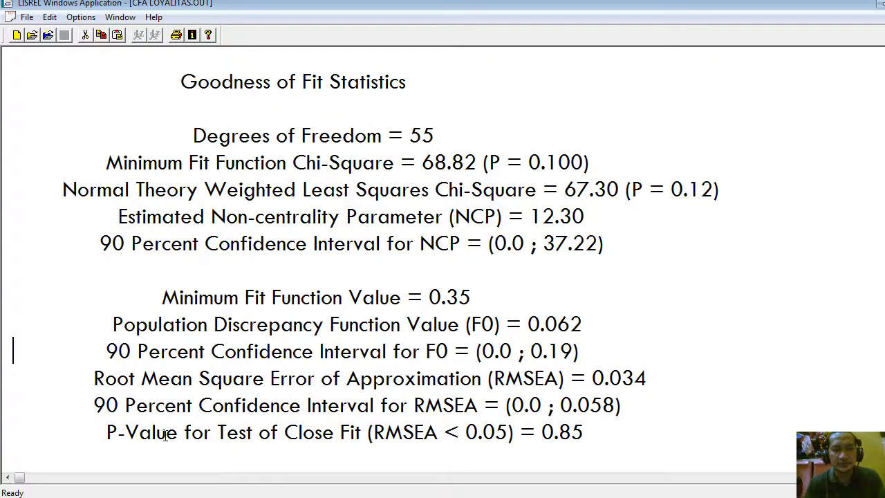
{"action": "key", "text": "shift+Down"}
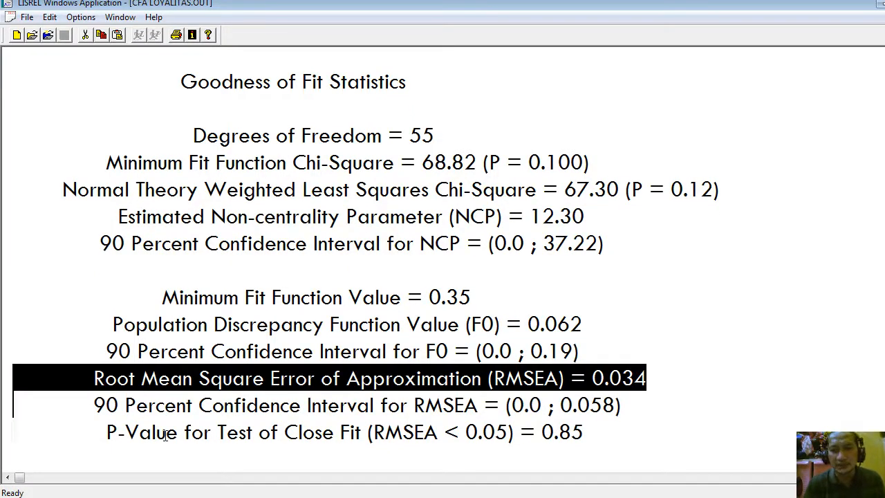
Step: Look through the ECVI, AIC and CAIC statistics down to the fit indices and highlight the Non-Normed Fit Index (NNFI) line
{"action": "key", "text": "Down"}
{"action": "key", "text": "Down"}
{"action": "key", "text": "Down"}
{"action": "key", "text": "Down"}
{"action": "key", "text": "Down"}
{"action": "key", "text": "Down"}
{"action": "key", "text": "Down"}
{"action": "key", "text": "Down"}
{"action": "key", "text": "Down"}
{"action": "key", "text": "Down"}
{"action": "key", "text": "Down"}
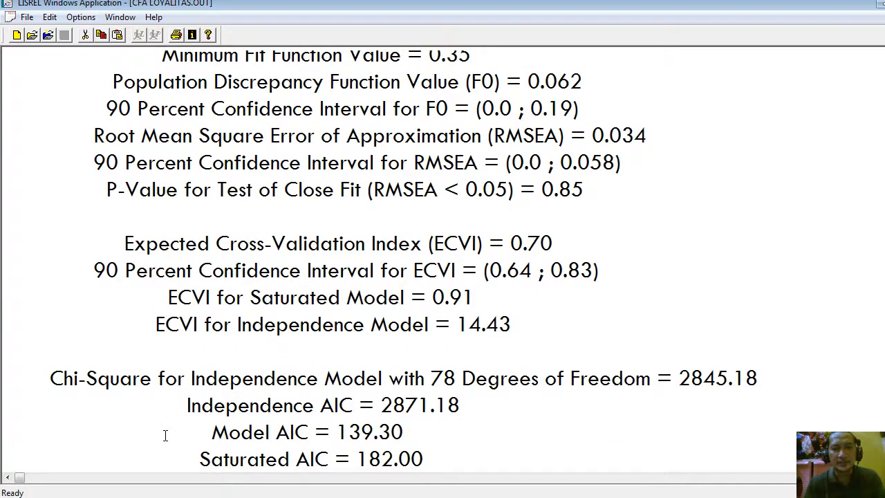
{"action": "key", "text": "Up"}
{"action": "key", "text": "Up"}
{"action": "key", "text": "Up"}
{"action": "key", "text": "Up"}
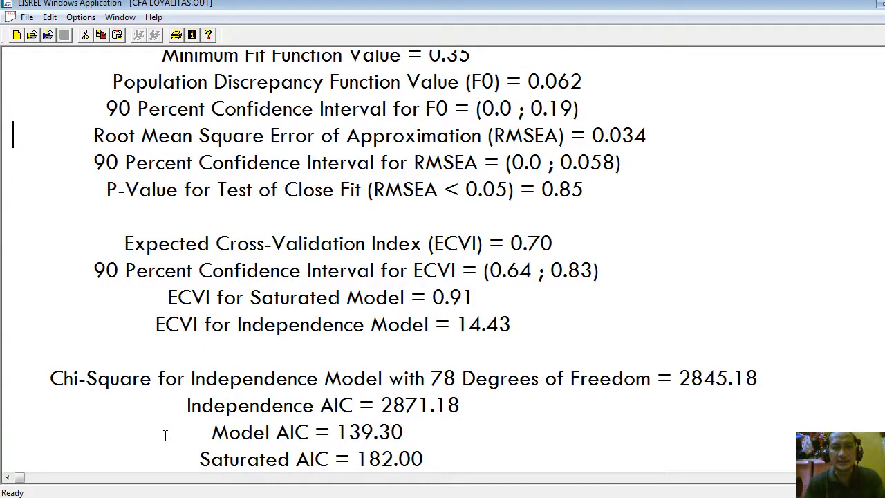
{"action": "key", "text": "Down"}
{"action": "key", "text": "Down"}
{"action": "key", "text": "Down"}
{"action": "key", "text": "Down"}
{"action": "key", "text": "Down"}
{"action": "key", "text": "Down"}
{"action": "key", "text": "Down"}
{"action": "key", "text": "Down"}
{"action": "key", "text": "Down"}
{"action": "key", "text": "Down"}
{"action": "key", "text": "Down"}
{"action": "key", "text": "Down"}
{"action": "key", "text": "Down"}
{"action": "key", "text": "Down"}
{"action": "key", "text": "Down"}
{"action": "key", "text": "Down"}
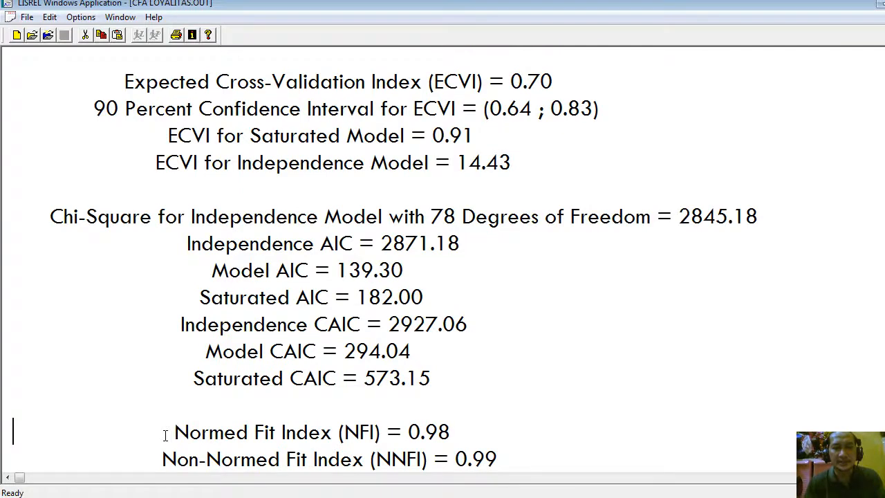
{"action": "key", "text": "Down"}
{"action": "key", "text": "Down"}
{"action": "key", "text": "Down"}
{"action": "key", "text": "Down"}
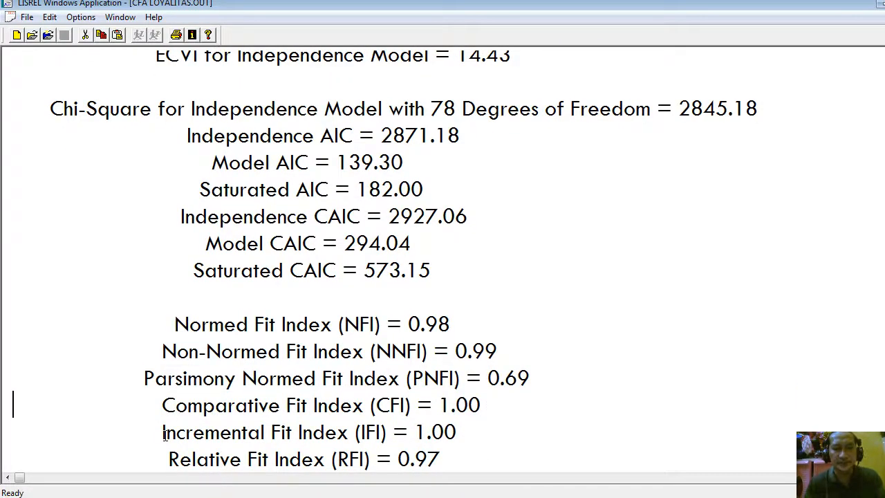
{"action": "key", "text": "shift+Up"}
{"action": "key", "text": "Left"}
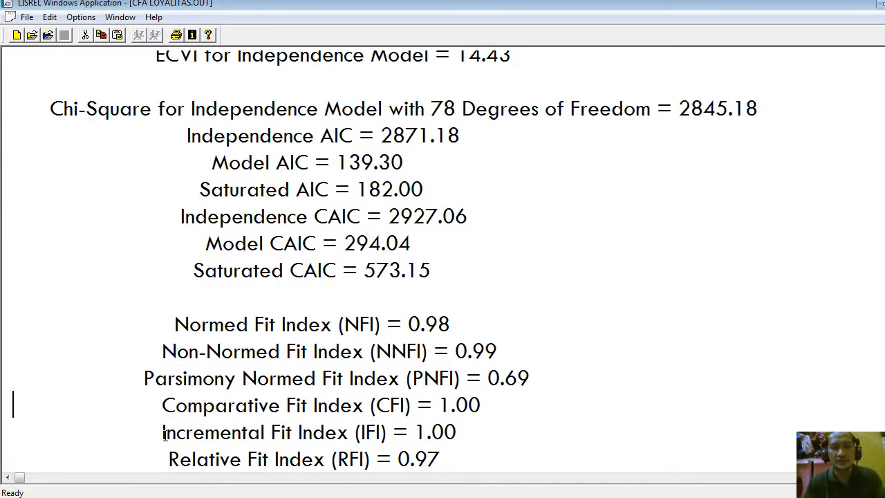
{"action": "key", "text": "shift+Down"}
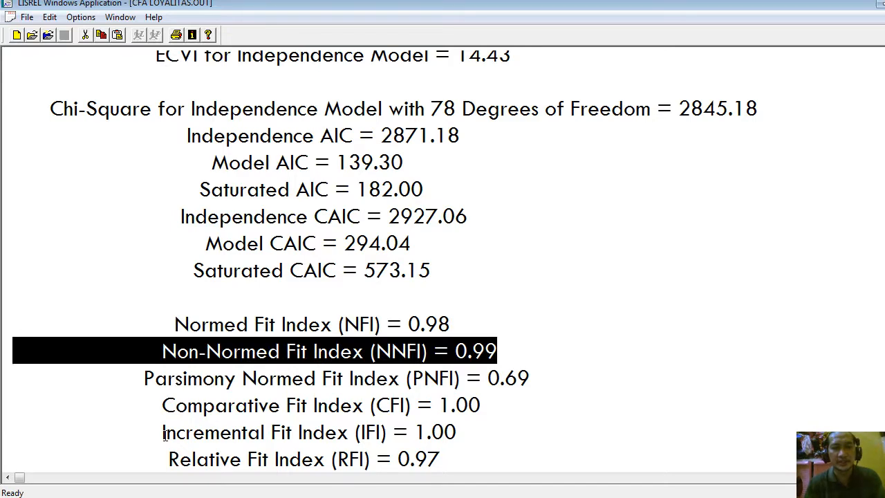
Step: Go back to the LISREL Estimates (Maximum Likelihood) section and highlight the Measurement Equations heading
{"action": "key", "text": "Page_Up"}
{"action": "key", "text": "Page_Up"}
{"action": "key", "text": "Page_Up"}
{"action": "key", "text": "Page_Up"}
{"action": "key", "text": "Page_Up"}
{"action": "key", "text": "Page_Up"}
{"action": "key", "text": "Page_Up"}
{"action": "key", "text": "Page_Up"}
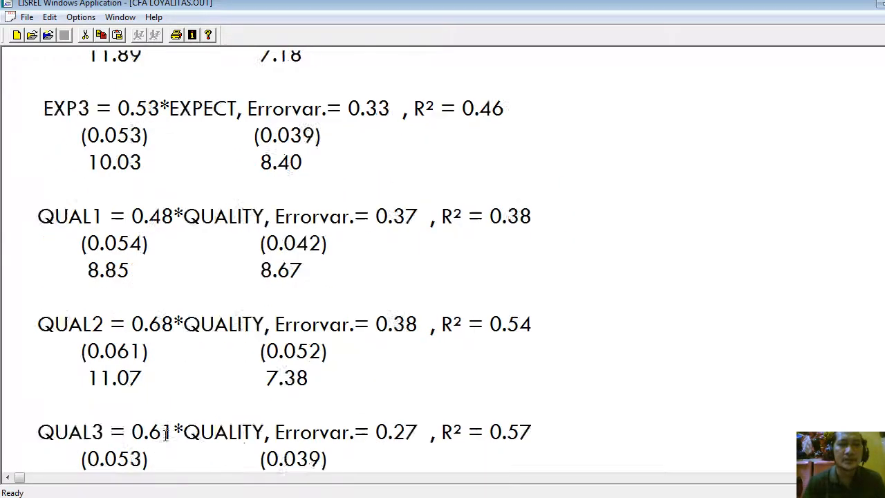
{"action": "key", "text": "Page_Down"}
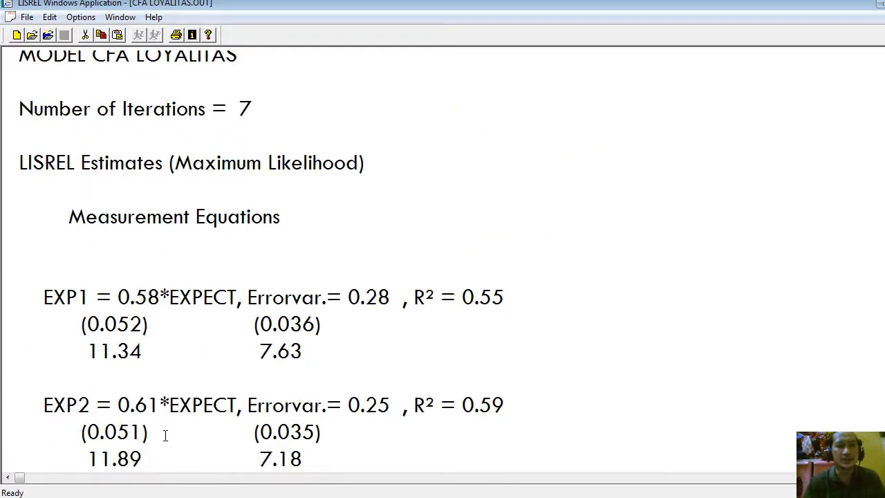
{"action": "key", "text": "shift+Down"}
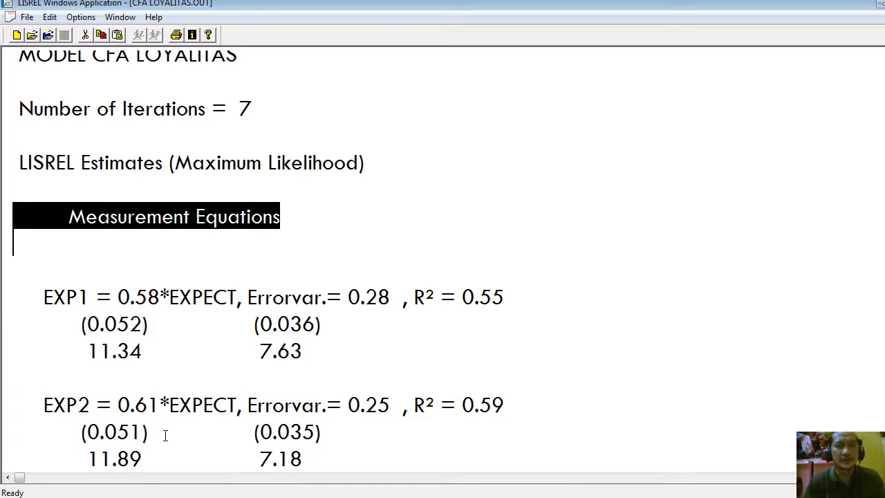
Step: Examine the measurement equations for EXP1, EXP2 and EXP3, including their loadings, error variances and R² values
{"action": "key", "text": "Down"}
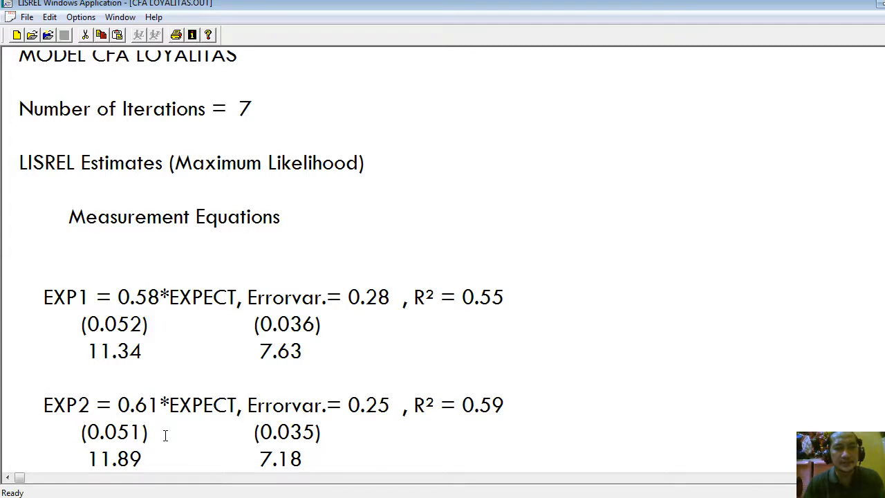
{"action": "key", "text": "Right"}
{"action": "key", "text": "Right"}
{"action": "key", "text": "Right"}
{"action": "key", "text": "Down"}
{"action": "key", "text": "Down"}
{"action": "key", "text": "Down"}
{"action": "key", "text": "Down"}
{"action": "key", "text": "Right"}
{"action": "key", "text": "Right"}
{"action": "key", "text": "Right"}
{"action": "key", "text": "Right"}
{"action": "key", "text": "Right"}
{"action": "key", "text": "Right"}
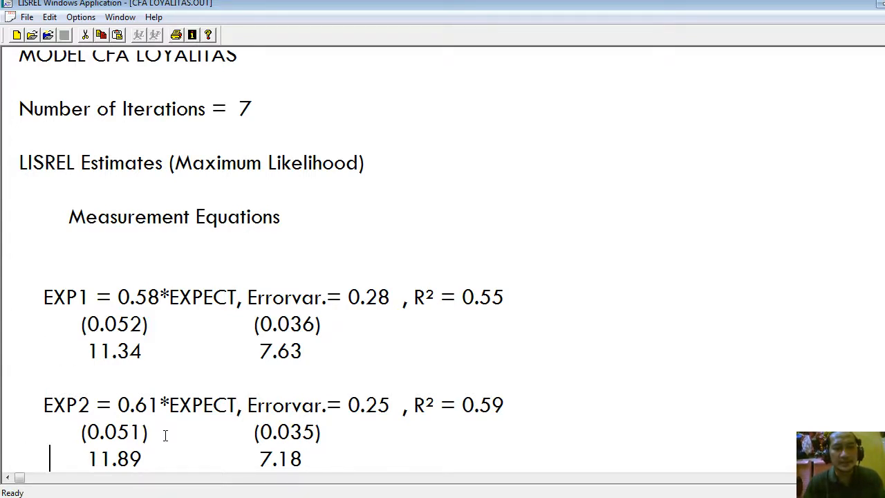
{"action": "key", "text": "Down"}
{"action": "key", "text": "Down"}
{"action": "key", "text": "Down"}
{"action": "key", "text": "Down"}
{"action": "key", "text": "Down"}
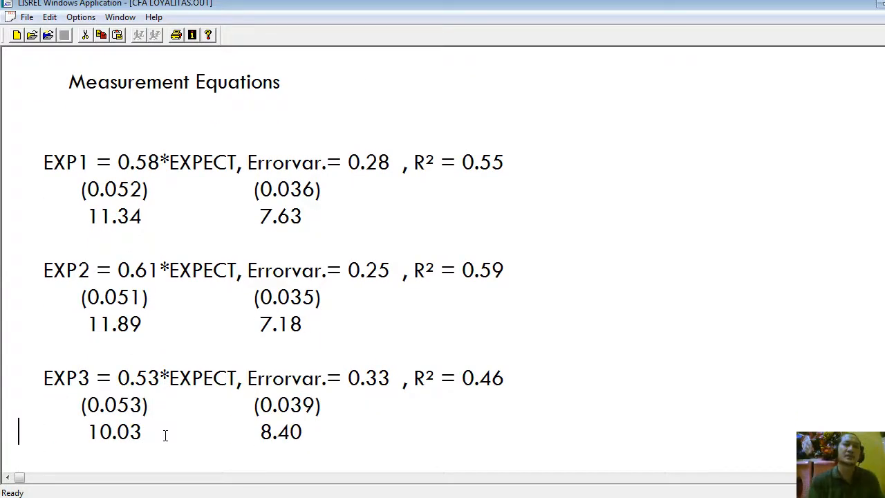
Step: Examine the remaining measurement equations, from QUAL1 through to LOY2, including their loadings, error variances and R² values
{"action": "key", "text": "Down"}
{"action": "key", "text": "Down"}
{"action": "key", "text": "Down"}
{"action": "key", "text": "Down"}
{"action": "key", "text": "Down"}
{"action": "key", "text": "Down"}
{"action": "key", "text": "Down"}
{"action": "key", "text": "Down"}
{"action": "key", "text": "Down"}
{"action": "key", "text": "Down"}
{"action": "key", "text": "Down"}
{"action": "key", "text": "Down"}
{"action": "key", "text": "Down"}
{"action": "key", "text": "Down"}
{"action": "key", "text": "Down"}
{"action": "key", "text": "Down"}
{"action": "key", "text": "Down"}
{"action": "key", "text": "Down"}
{"action": "key", "text": "Down"}
{"action": "key", "text": "Down"}
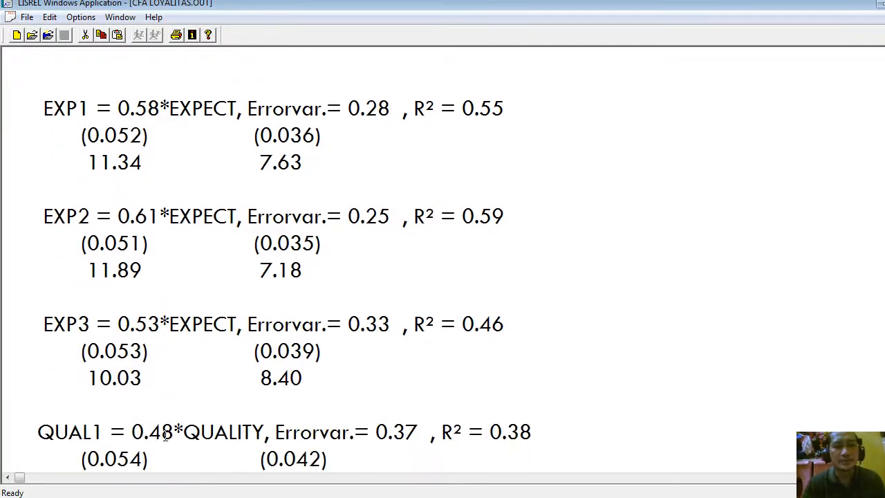
{"action": "key", "text": "Page_Down"}
{"action": "key", "text": "Page_Down"}
{"action": "key", "text": "Page_Up"}
{"action": "key", "text": "Page_Up"}
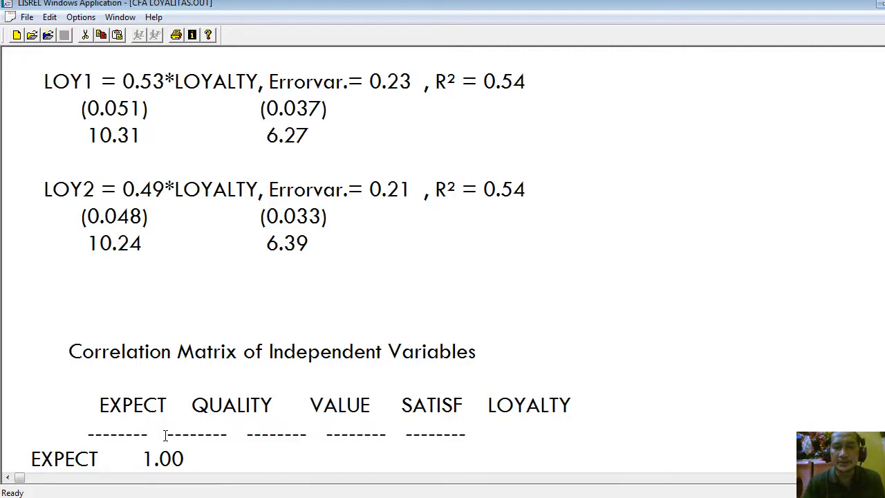
Step: Look through the rest of the output, from the Correlation Matrix of Independent Variables to the Standardized Solution section
{"action": "key", "text": "Page_Down"}
{"action": "key", "text": "Page_Down"}
{"action": "key", "text": "Page_Down"}
{"action": "key", "text": "Page_Down"}
{"action": "key", "text": "Page_Down"}
{"action": "key", "text": "Page_Down"}
{"action": "key", "text": "Page_Down"}
{"action": "key", "text": "Page_Down"}
{"action": "key", "text": "Page_Up"}
{"action": "key", "text": "Page_Down"}
{"action": "key", "text": "Page_Down"}
{"action": "key", "text": "Page_Down"}
{"action": "key", "text": "Page_Down"}
{"action": "key", "text": "Page_Down"}
{"action": "key", "text": "Page_Down"}
{"action": "key", "text": "Page_Down"}
{"action": "key", "text": "Page_Down"}
{"action": "key", "text": "Page_Down"}
{"action": "key", "text": "Page_Down"}
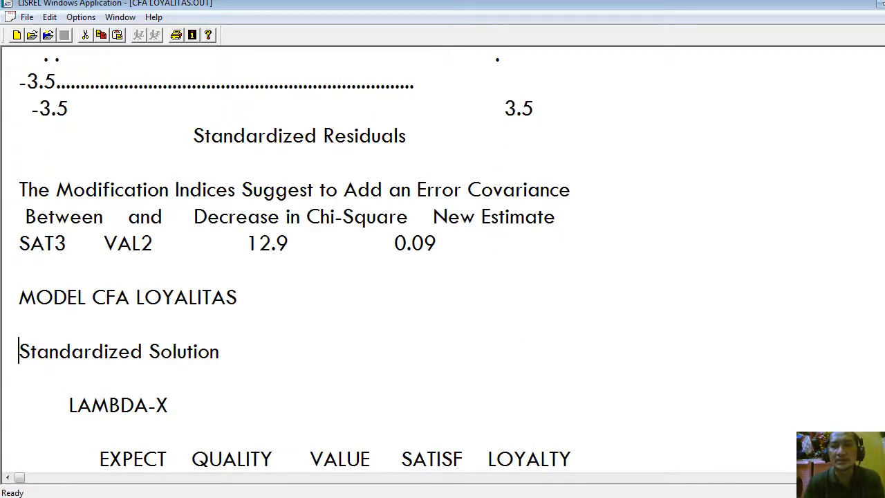
Step: Close the CFA LOYALITAS output and show the T-values on the path diagram
{"action": "key", "text": "ctrl+F4"}
{"action": "left_click", "coordinate": [688, 111]}
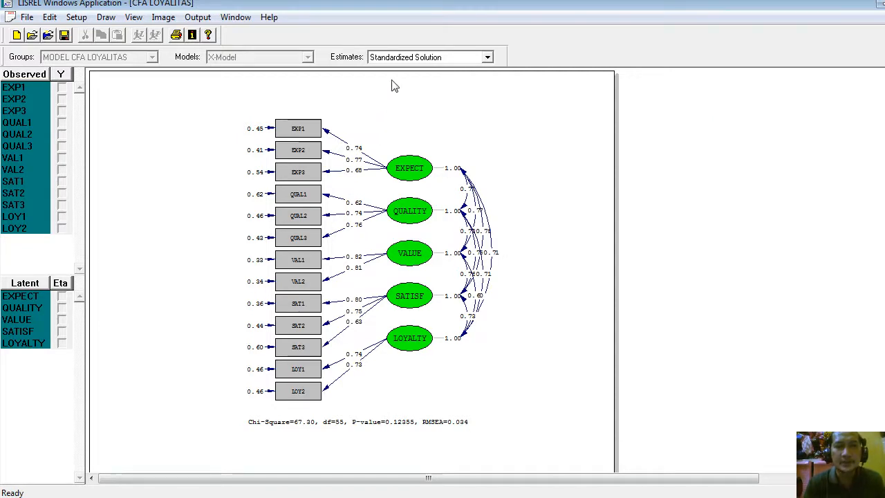
{"action": "left_click", "coordinate": [425, 57]}
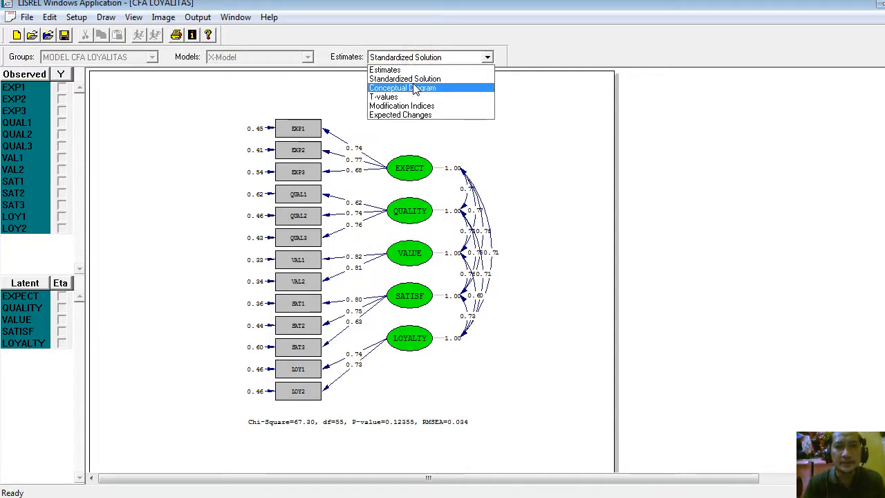
{"action": "left_click", "coordinate": [417, 80]}
{"action": "left_click", "coordinate": [419, 58]}
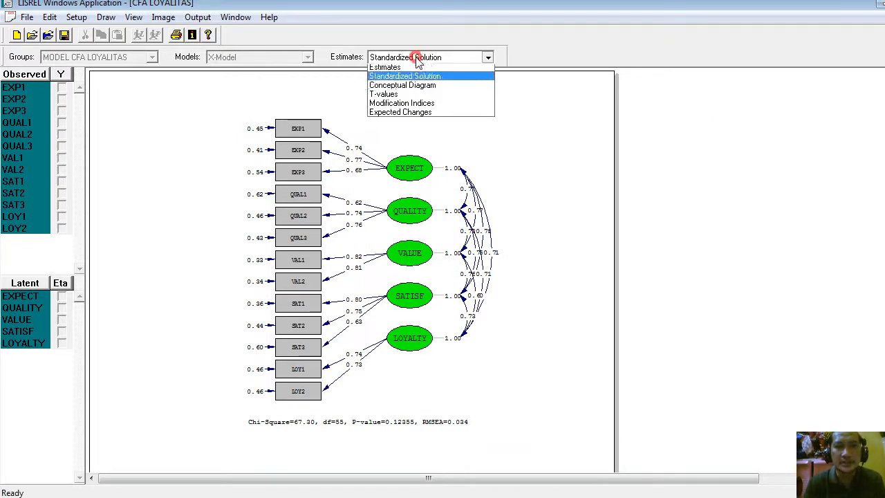
{"action": "left_click", "coordinate": [399, 97]}
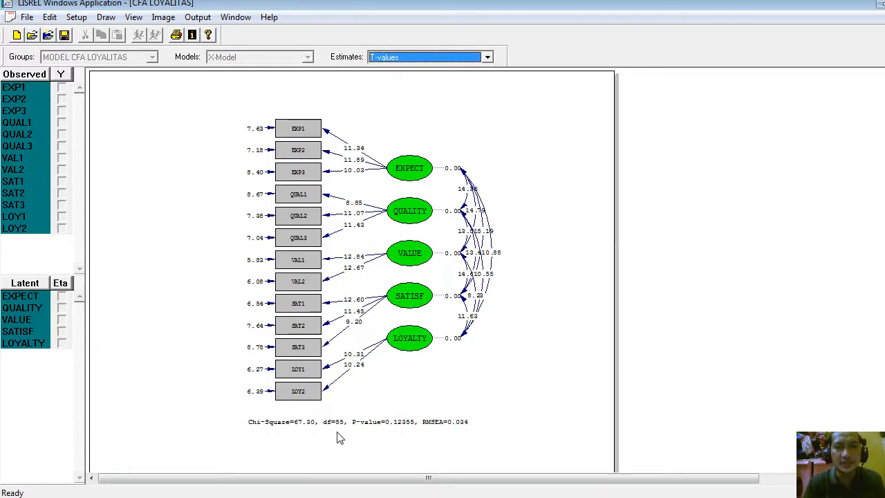
Step: Set the path diagram estimates back to Standardized Solution, then close the diagram and save its changes
{"action": "left_click", "coordinate": [421, 58]}
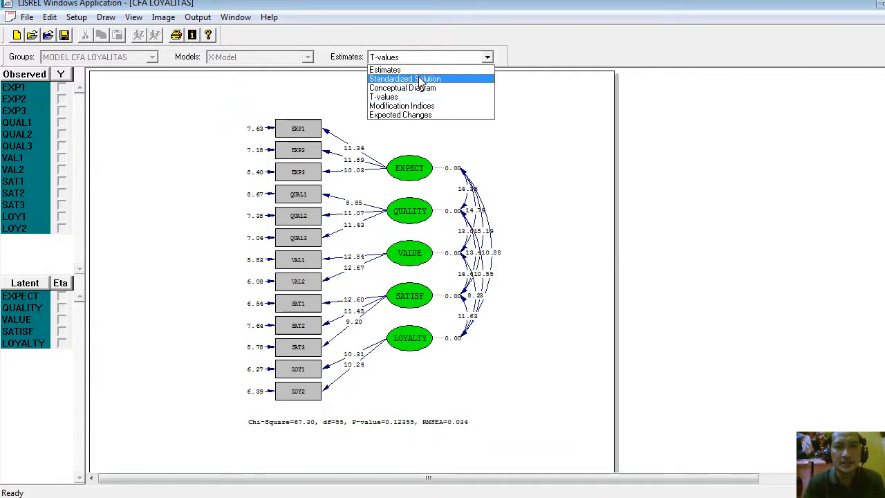
{"action": "left_click", "coordinate": [419, 79]}
{"action": "left_click", "coordinate": [465, 109]}
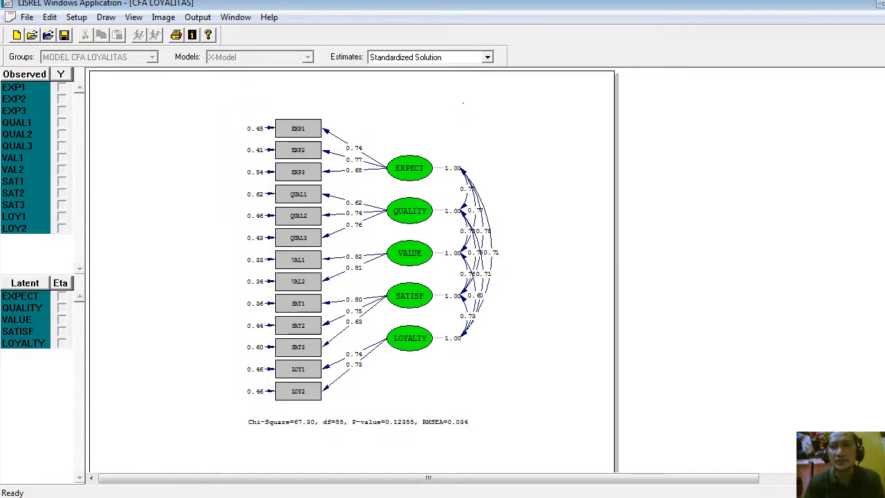
{"action": "left_click", "coordinate": [884, 4]}
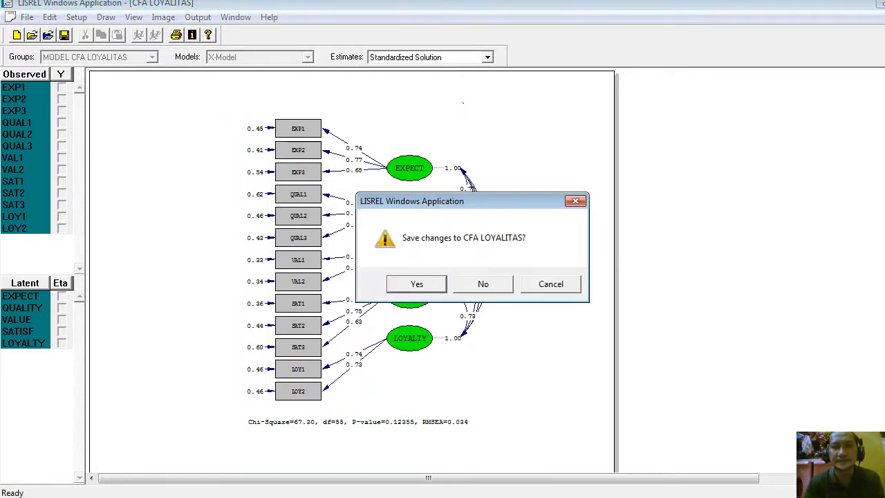
{"action": "left_click", "coordinate": [417, 285]}
Step: Insert blank lines below LOY1 LOY2 = LOYALTY, then switch to PowerPoint and go back to the MODEL PENELITIAN slide
{"action": "left_click", "coordinate": [179, 261]}
{"action": "key", "text": "Return"}
{"action": "key", "text": "Return"}
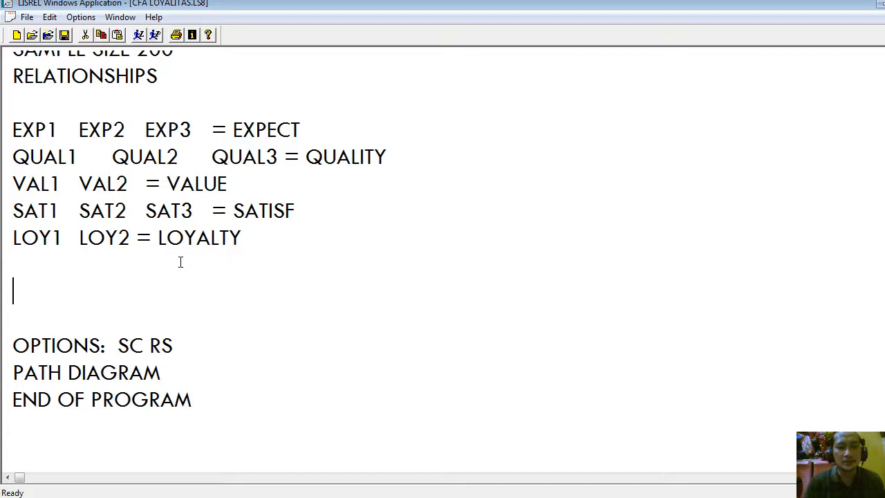
{"action": "key", "text": "alt+Tab"}
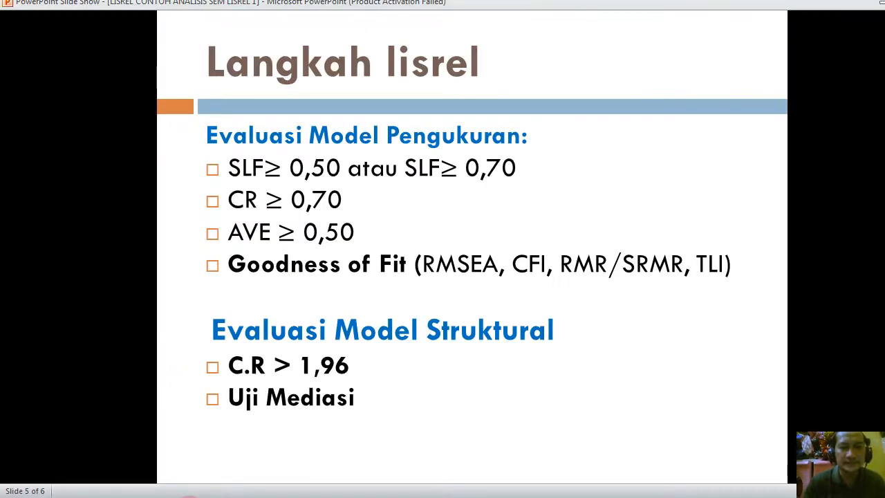
{"action": "key", "text": "Left"}
{"action": "key", "text": "Left"}
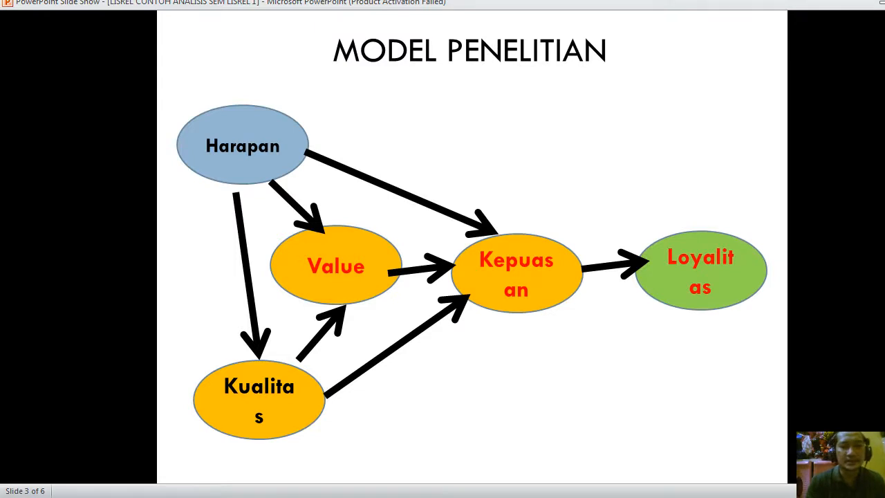
Step: Switch back to LISREL and enter the structural equation QUALITY = EXPECT below the measurement relationships
{"action": "key", "text": "alt+Tab"}
{"action": "type", "text": "QUA"}
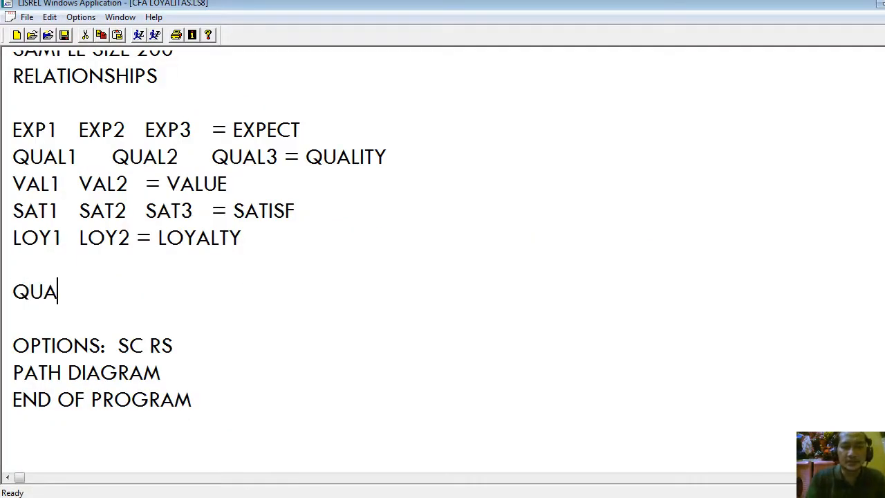
{"action": "type", "text": "LITY = EXPECT"}
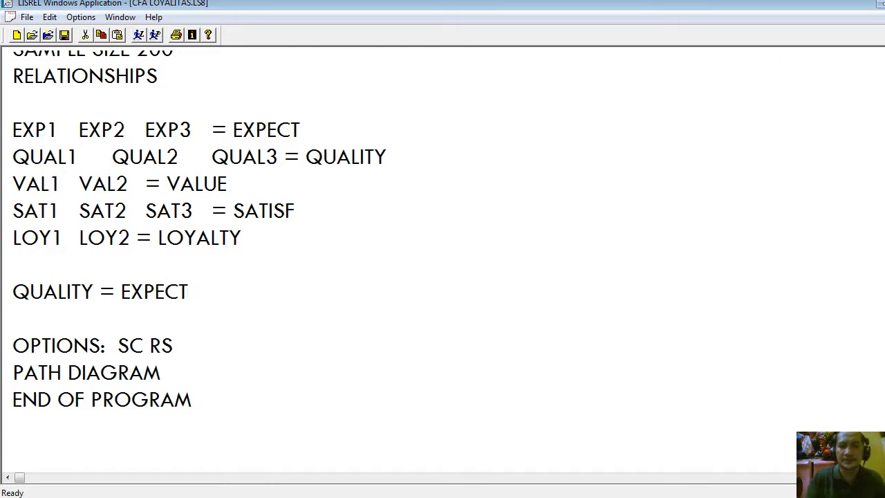
Step: Start a VALUE = line below QUALITY = EXPECT and append a copy of the QUALITY = EXPECT line to it
{"action": "key", "text": "Return"}
{"action": "type", "text": "VALUE ="}
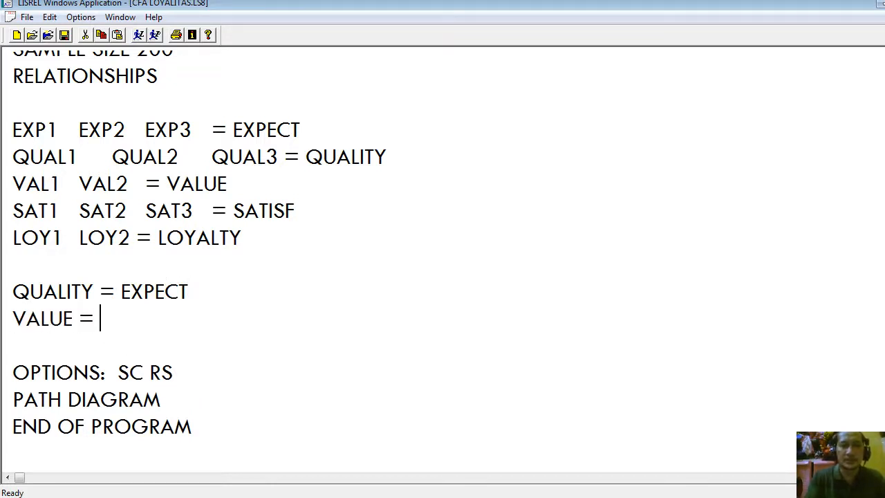
{"action": "key", "text": "Up"}
{"action": "key", "text": "Left"}
{"action": "key", "text": "Left"}
{"action": "key", "text": "Left"}
{"action": "key", "text": "Left"}
{"action": "key", "text": "Left"}
{"action": "key", "text": "Left"}
{"action": "key", "text": "Left"}
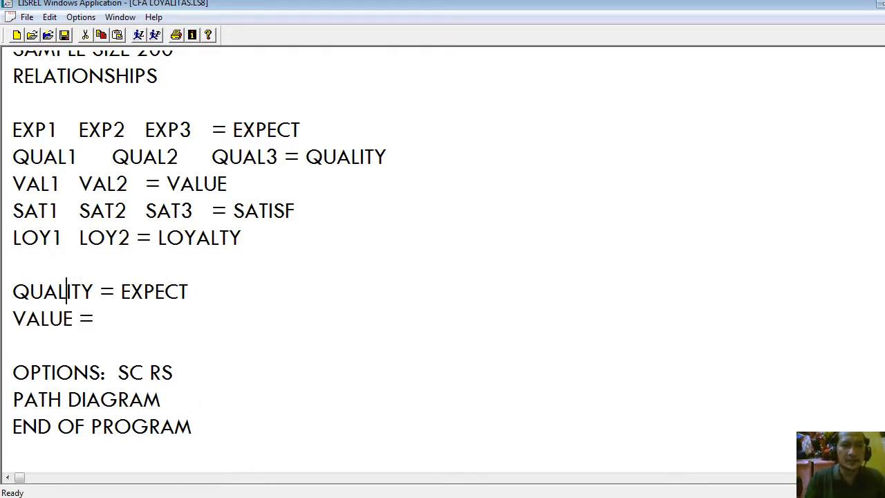
{"action": "key", "text": "shift+Down"}
{"action": "key", "text": "ctrl+c"}
{"action": "key", "text": "Down"}
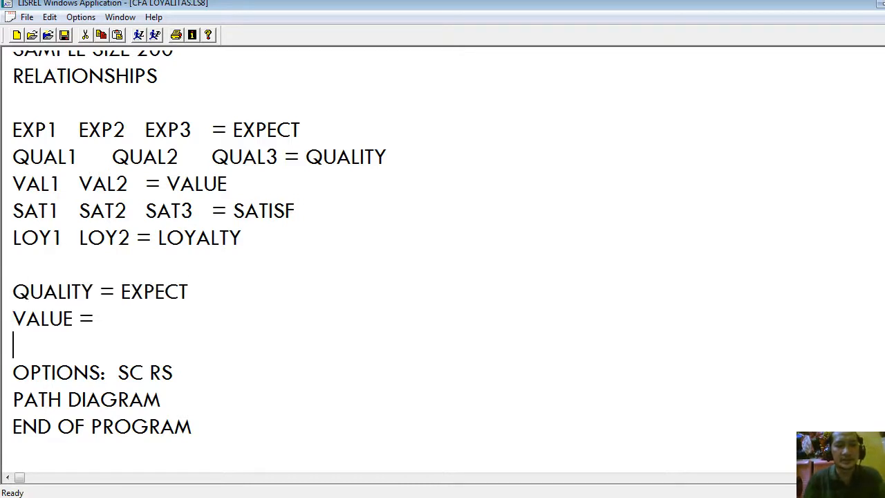
{"action": "key", "text": "ctrl+v"}
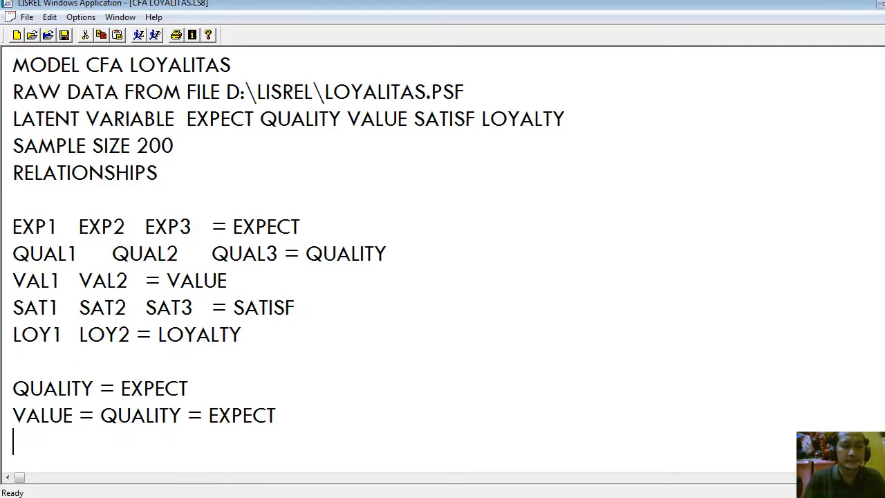
Step: Remove the second equals sign from the VALUE line so that it reads VALUE = QUALITY EXPECT
{"action": "key", "text": "Right"}
{"action": "key", "text": "Right"}
{"action": "key", "text": "Right"}
{"action": "key", "text": "Right"}
{"action": "key", "text": "Right"}
{"action": "key", "text": "Right"}
{"action": "key", "text": "Right"}
{"action": "key", "text": "Right"}
{"action": "key", "text": "Right"}
{"action": "key", "text": "Right"}
{"action": "key", "text": "Right"}
{"action": "key", "text": "Right"}
{"action": "key", "text": "Right"}
{"action": "key", "text": "Right"}
{"action": "key", "text": "Right"}
{"action": "key", "text": "Right"}
{"action": "key", "text": "Delete"}
{"action": "key", "text": "Delete"}
Step: Start a SATISF = line below the VALUE equation and append a copy of VALUE = QUALITY EXPECT to it
{"action": "key", "text": "Down"}
{"action": "type", "text": "SATISF ="}
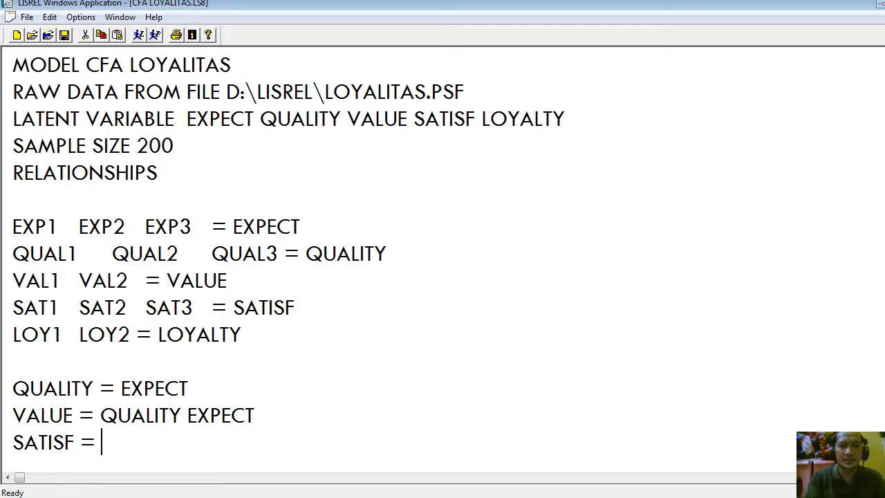
{"action": "key", "text": "Up"}
{"action": "key", "text": "Left"}
{"action": "key", "text": "Left"}
{"action": "key", "text": "Left"}
{"action": "key", "text": "Left"}
{"action": "key", "text": "Left"}
{"action": "key", "text": "Left"}
{"action": "key", "text": "Left"}
{"action": "key", "text": "Left"}
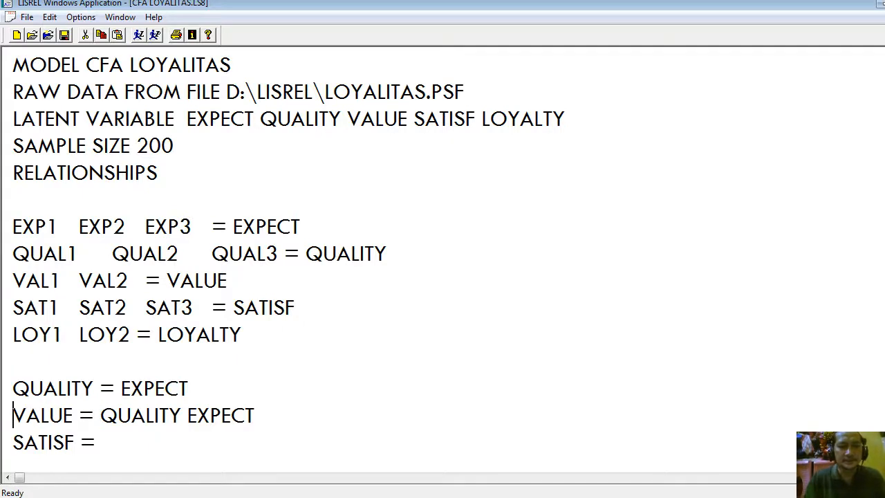
{"action": "key", "text": "shift+Down"}
{"action": "key", "text": "ctrl+c"}
{"action": "key", "text": "Down"}
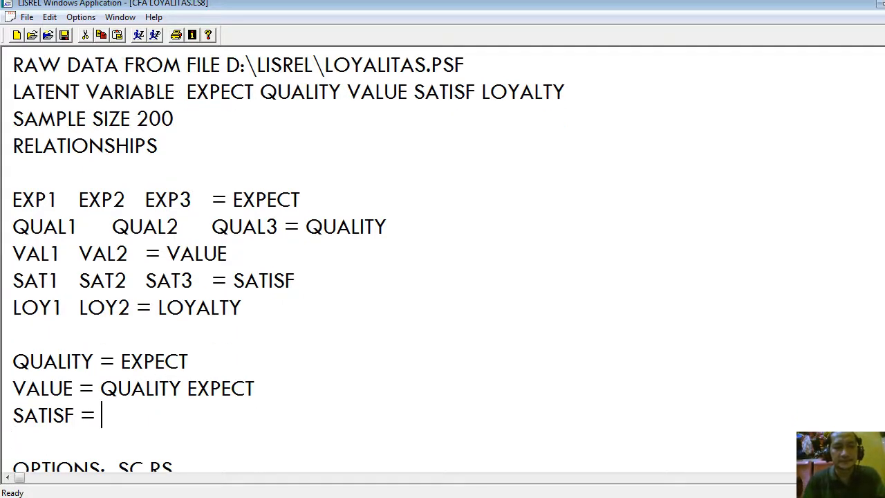
{"action": "key", "text": "ctrl+v"}
Step: Remove the second equals sign from the SATISF line so that it reads SATISF = VALUE QUALITY EXPECT
{"action": "key", "text": "Right"}
{"action": "key", "text": "Right"}
{"action": "key", "text": "Right"}
{"action": "key", "text": "Right"}
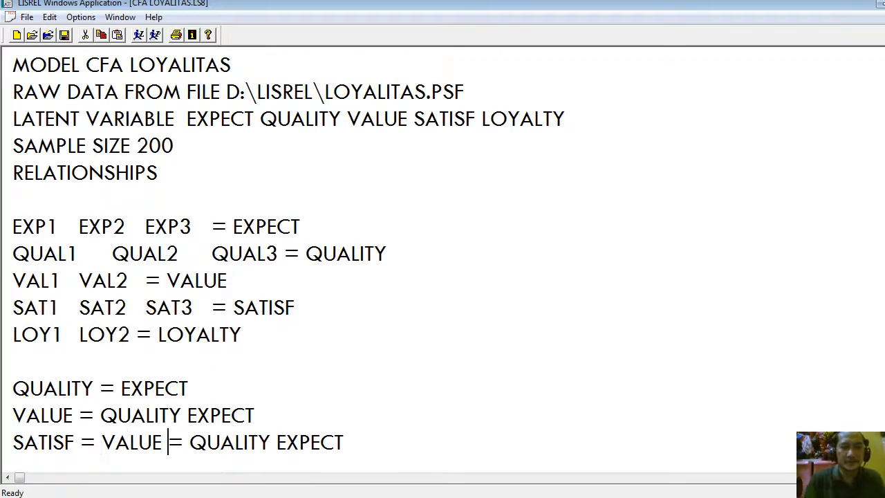
{"action": "key", "text": "Delete"}
Step: Add LOYALTY = SATISF below the SATISF equation, then switch to PowerPoint to check the equations against the MODEL PENELITIAN slide
{"action": "key", "text": "Down"}
{"action": "key", "text": "Down"}
{"action": "key", "text": "Down"}
{"action": "key", "text": "Down"}
{"action": "key", "text": "Up"}
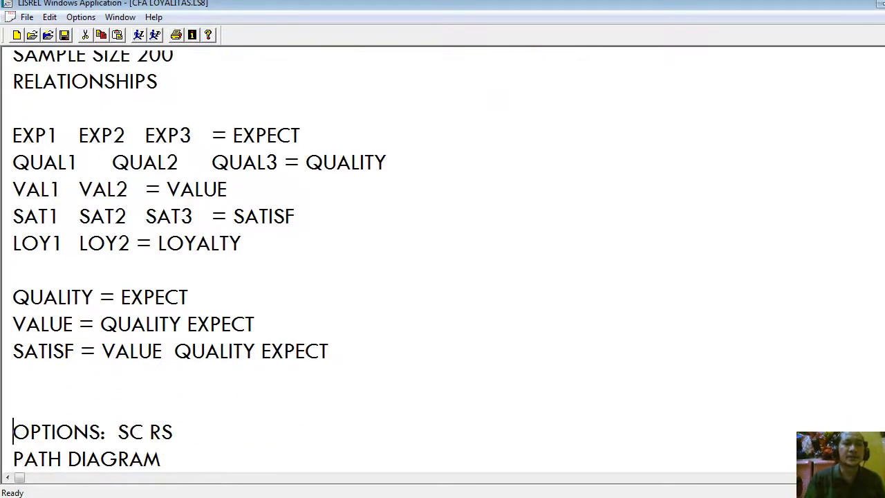
{"action": "type", "text": "LOYALT"}
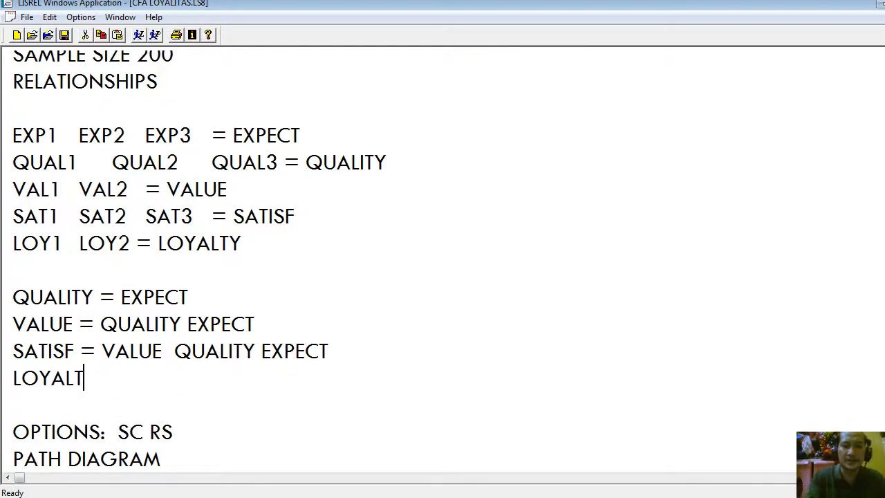
{"action": "type", "text": "Y = SATISF"}
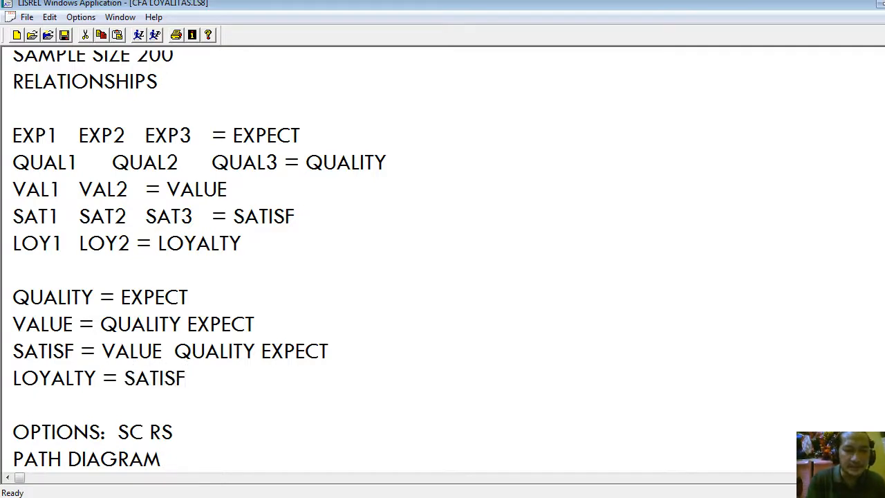
{"action": "left_click", "coordinate": [191, 482]}
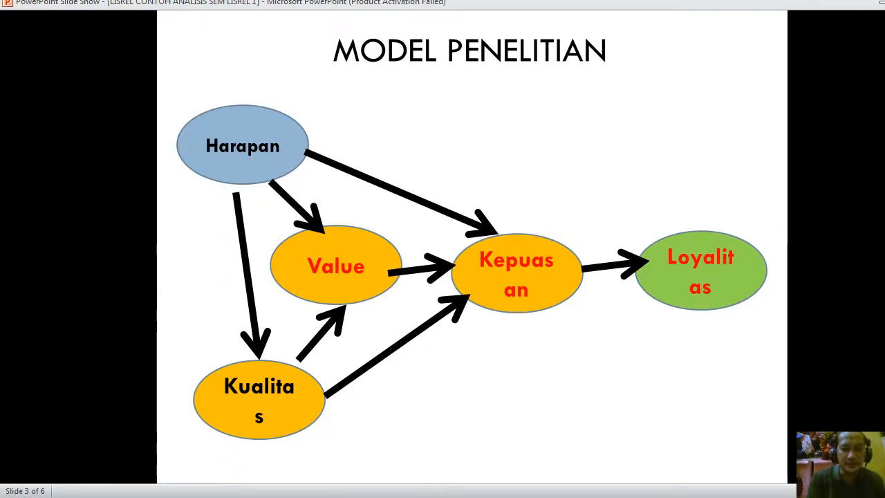
Step: Switch back to LISREL, add EF after SC RS on the OPTIONS line and highlight it briefly
{"action": "key", "text": "alt+Tab"}
{"action": "key", "text": "Down"}
{"action": "key", "text": "Down"}
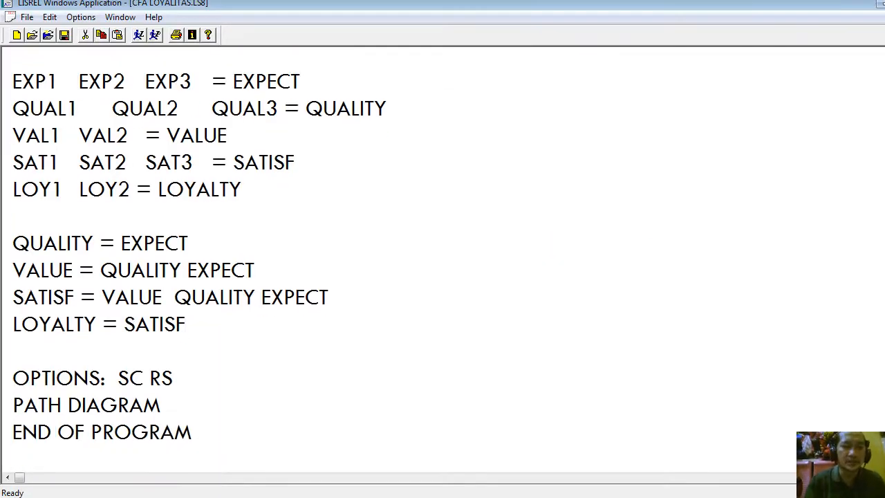
{"action": "key", "text": "Up"}
{"action": "key", "text": "Up"}
{"action": "key", "text": "End"}
{"action": "type", "text": "EF"}
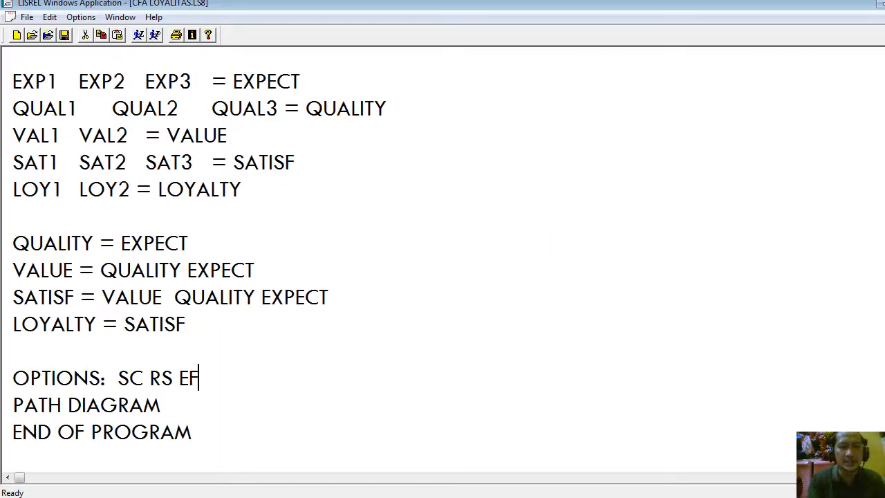
{"action": "key", "text": "shift+Left"}
{"action": "key", "text": "shift+Left"}
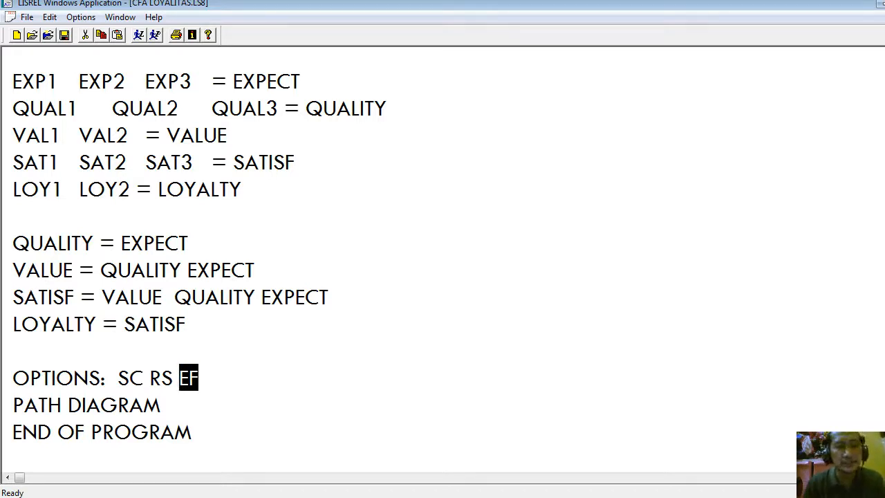
{"action": "key", "text": "Up"}
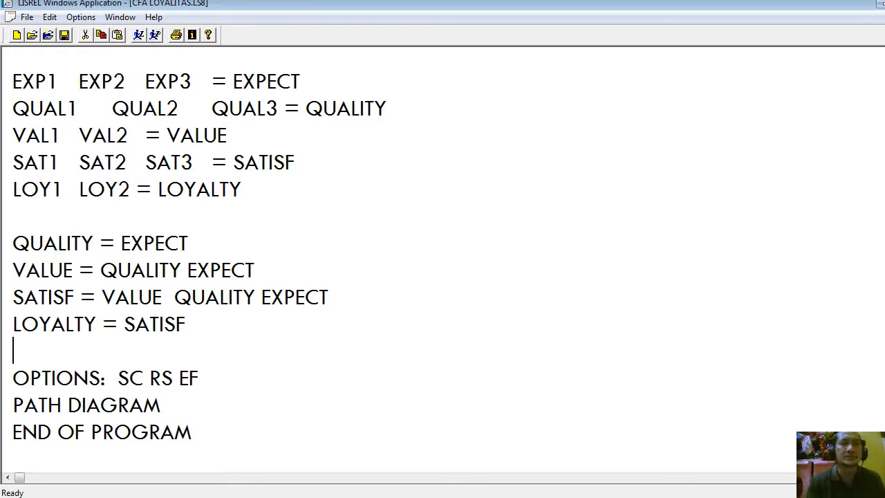
Step: Review the syntax from the top, save it, run the structural model and close the floating drawing tools on the path diagram
{"action": "key", "text": "Up"}
{"action": "key", "text": "Up"}
{"action": "key", "text": "Up"}
{"action": "key", "text": "Up"}
{"action": "key", "text": "Up"}
{"action": "key", "text": "Up"}
{"action": "key", "text": "Up"}
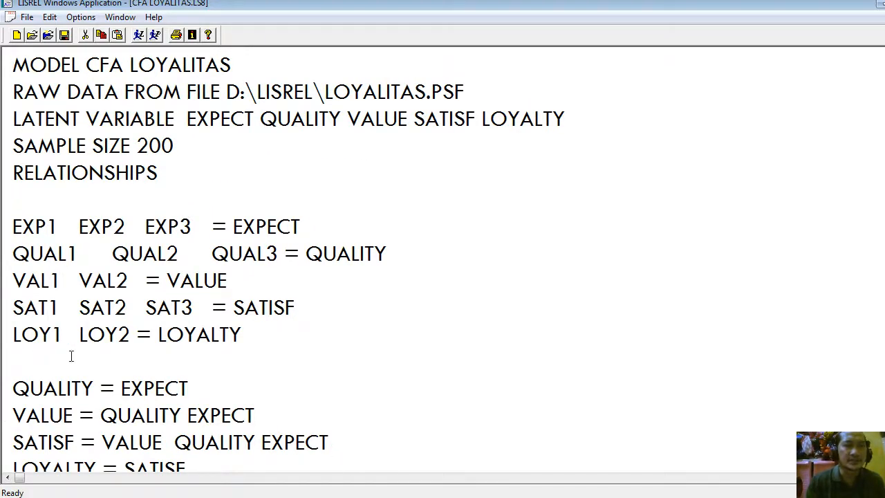
{"action": "left_click", "coordinate": [130, 388]}
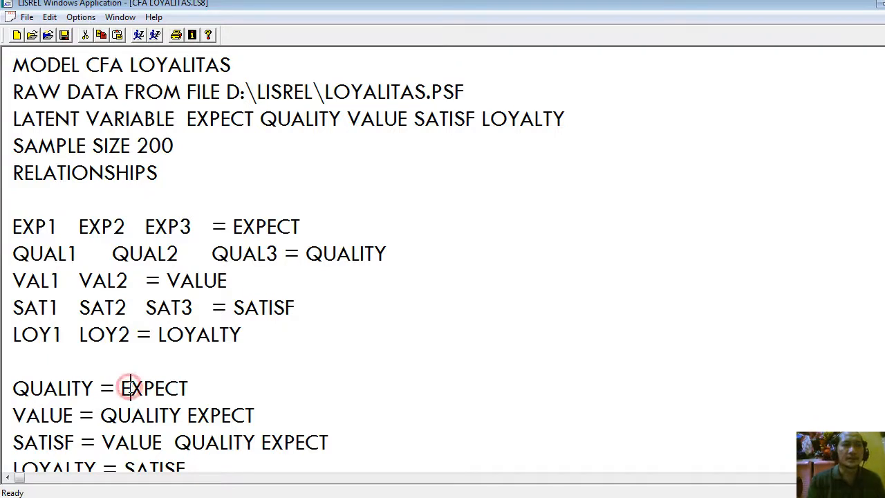
{"action": "left_click", "coordinate": [64, 36]}
{"action": "left_click", "coordinate": [138, 35]}
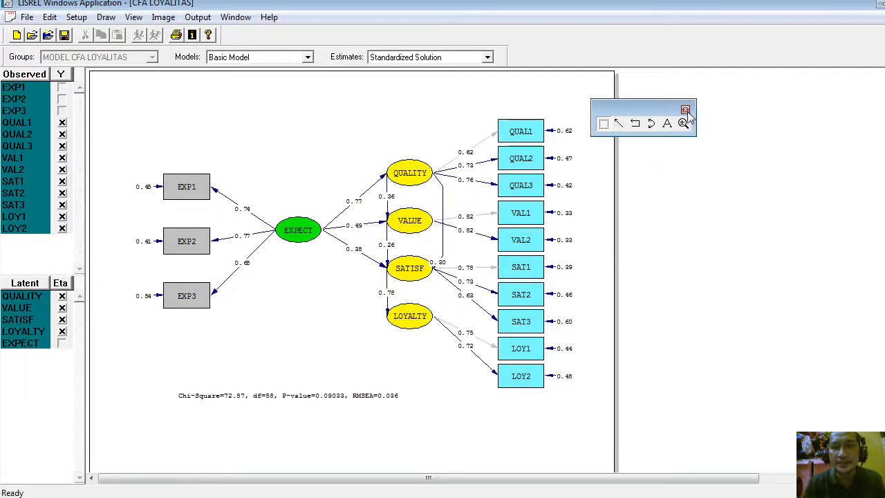
{"action": "left_click", "coordinate": [685, 110]}
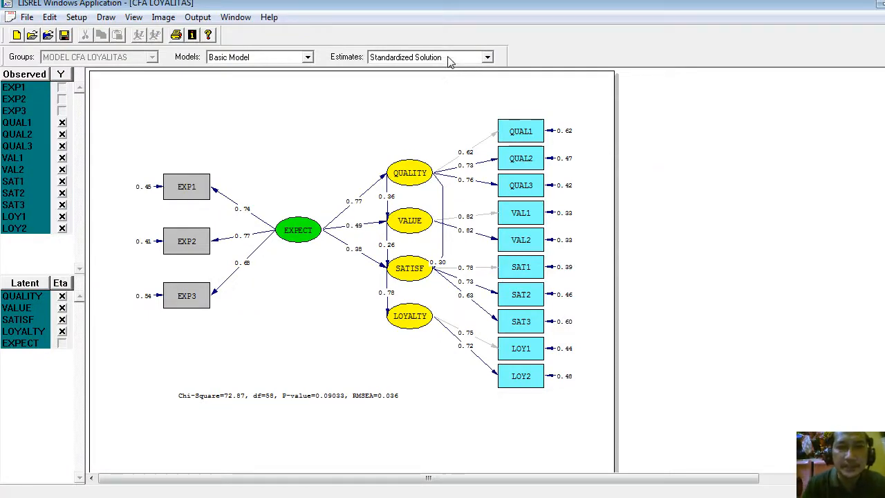
Step: Examine the path diagram's standardized solution, compare it with the T-values, and return to the standardized solution
{"action": "left_click", "coordinate": [448, 61]}
{"action": "left_click", "coordinate": [442, 80]}
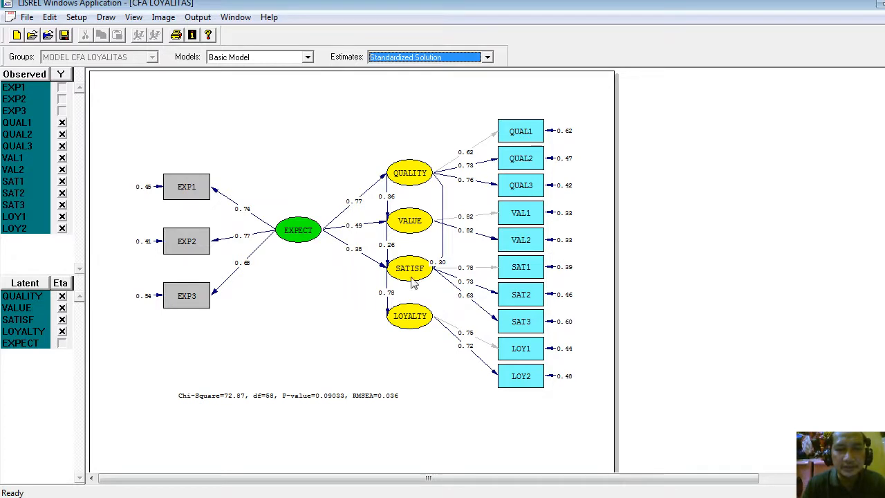
{"action": "left_click", "coordinate": [440, 262]}
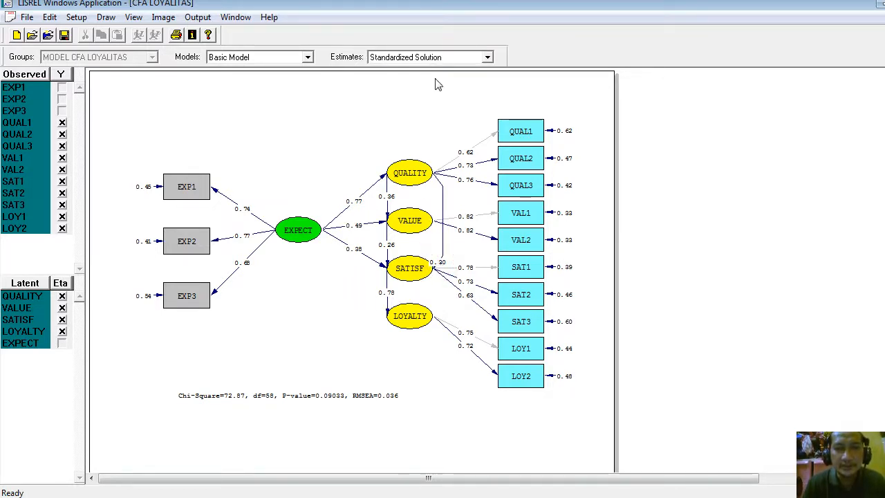
{"action": "left_click", "coordinate": [434, 58]}
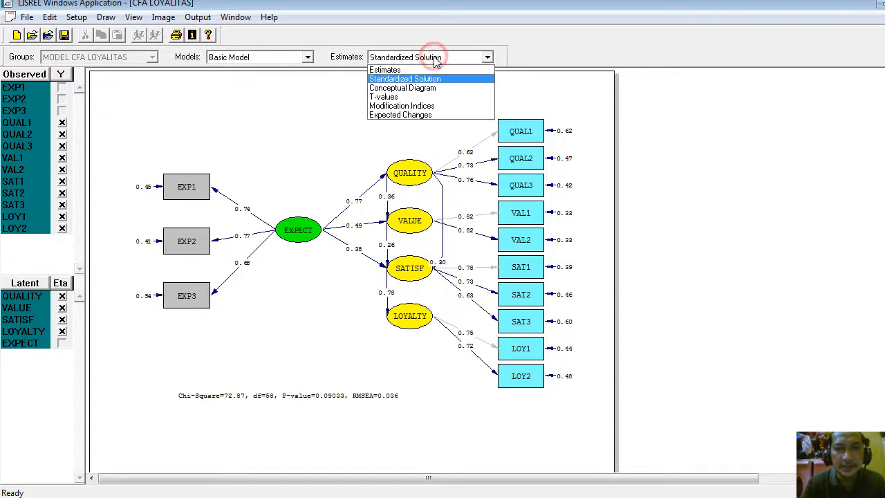
{"action": "left_click", "coordinate": [429, 97]}
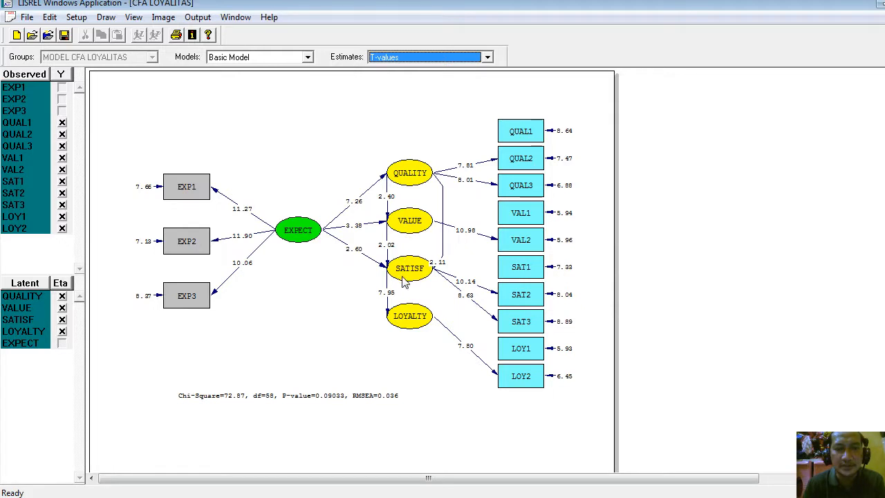
{"action": "left_click", "coordinate": [403, 57]}
{"action": "left_click", "coordinate": [411, 79]}
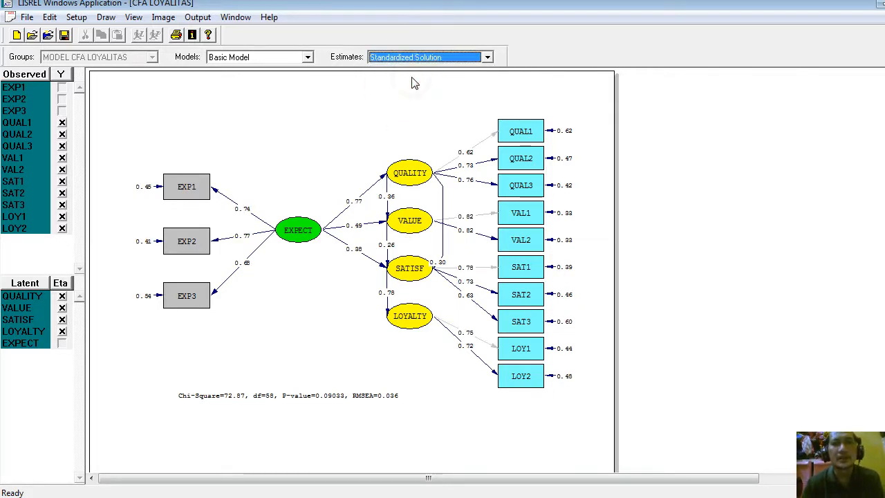
Step: Switch to the CFA LOYALITAS.OUT output and go to its Structural Equations section
{"action": "left_click", "coordinate": [236, 17]}
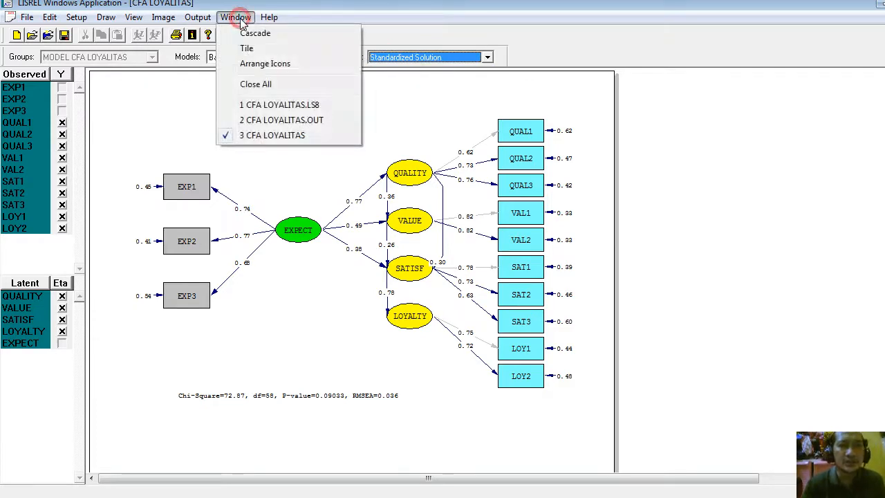
{"action": "left_click", "coordinate": [290, 122]}
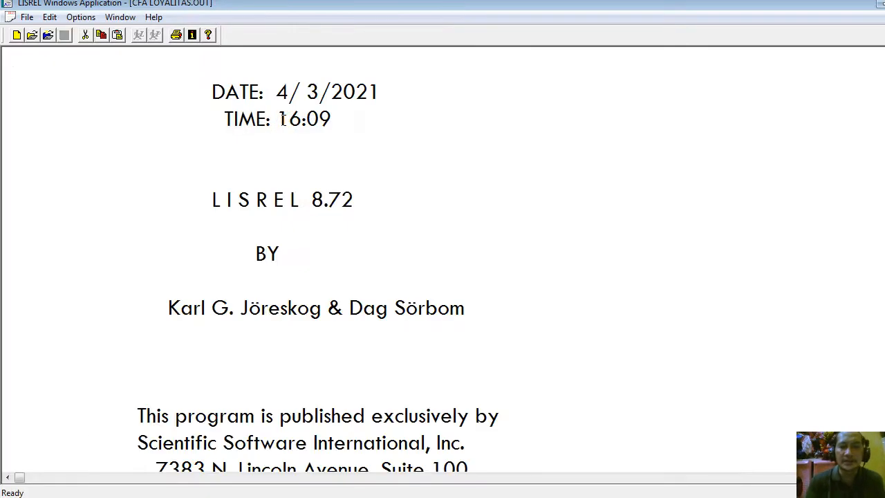
{"action": "key", "text": "Page_Down"}
{"action": "scroll", "coordinate": [284, 121], "scroll_direction": "down", "scroll_amount": 20}
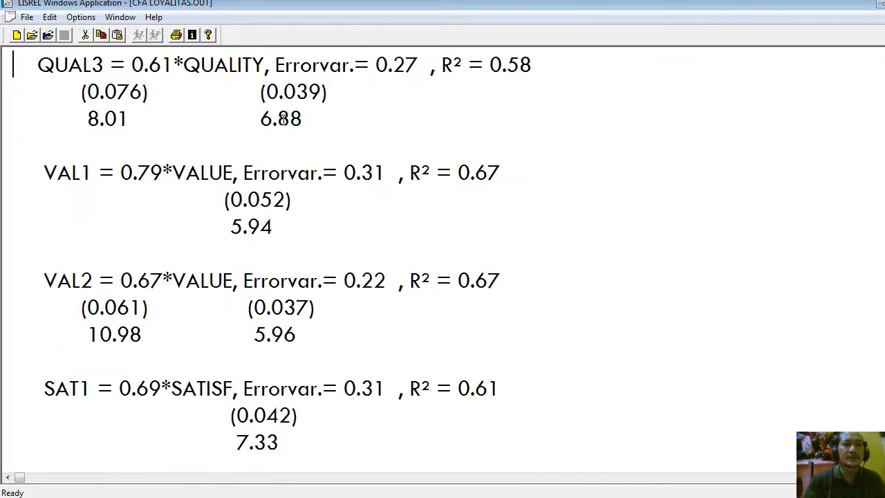
{"action": "key", "text": "Page_Down"}
{"action": "key", "text": "Page_Down"}
{"action": "key", "text": "Page_Up"}
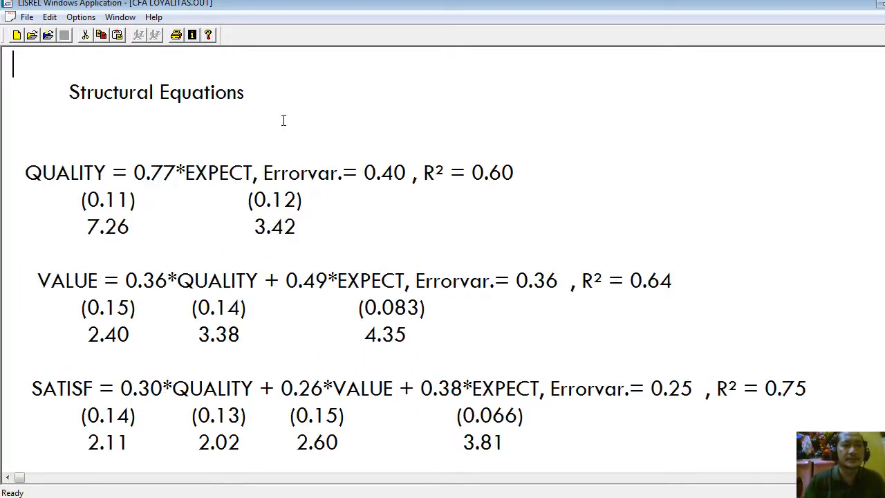
Step: Highlight the output lines from the Structural Equations heading through the VALUE equation, then clear the selection below the SATISF equation
{"action": "key", "text": "shift+Down"}
{"action": "key", "text": "shift+Down"}
{"action": "key", "text": "shift+Down"}
{"action": "key", "text": "shift+Down"}
{"action": "key", "text": "shift+Down"}
{"action": "key", "text": "shift+Down"}
{"action": "key", "text": "shift+Down"}
{"action": "key", "text": "shift+Down"}
{"action": "key", "text": "shift+Down"}
{"action": "key", "text": "shift+Down"}
{"action": "key", "text": "shift+Down"}
{"action": "key", "text": "shift+Down"}
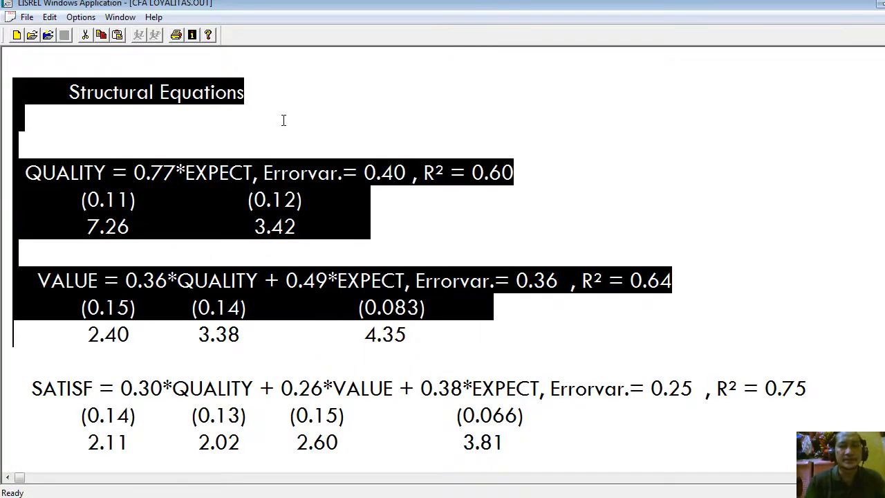
{"action": "key", "text": "shift+Down"}
{"action": "key", "text": "shift+Down"}
{"action": "key", "text": "Up"}
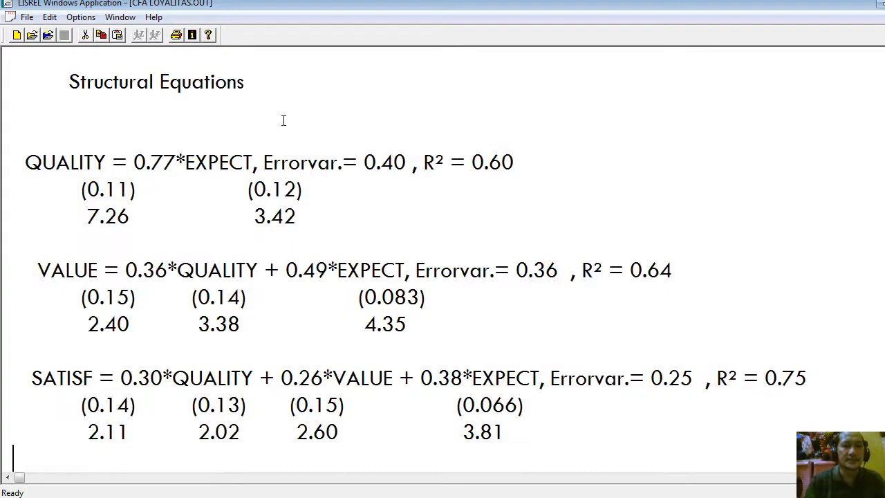
Step: Highlight the QUALITY equation with its standard errors and t-values to examine it, then clear the selection
{"action": "key", "text": "shift+Down"}
{"action": "key", "text": "shift+Down"}
{"action": "key", "text": "shift+Down"}
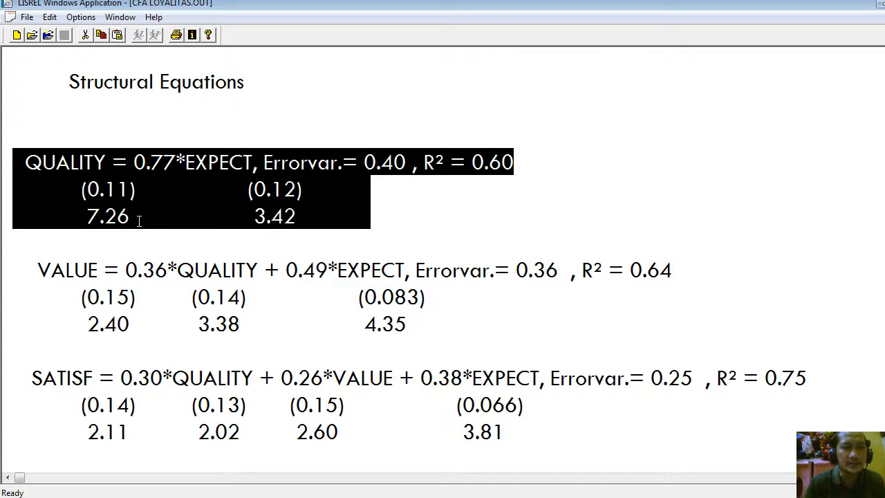
{"action": "left_click", "coordinate": [126, 239]}
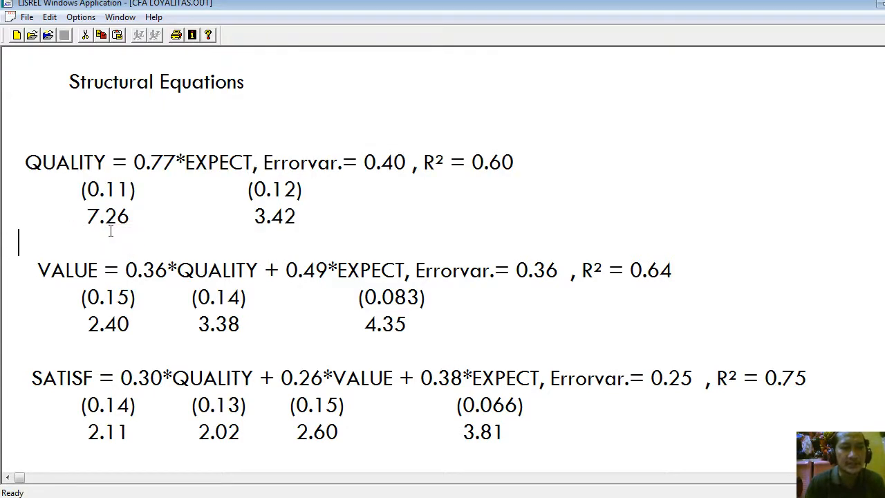